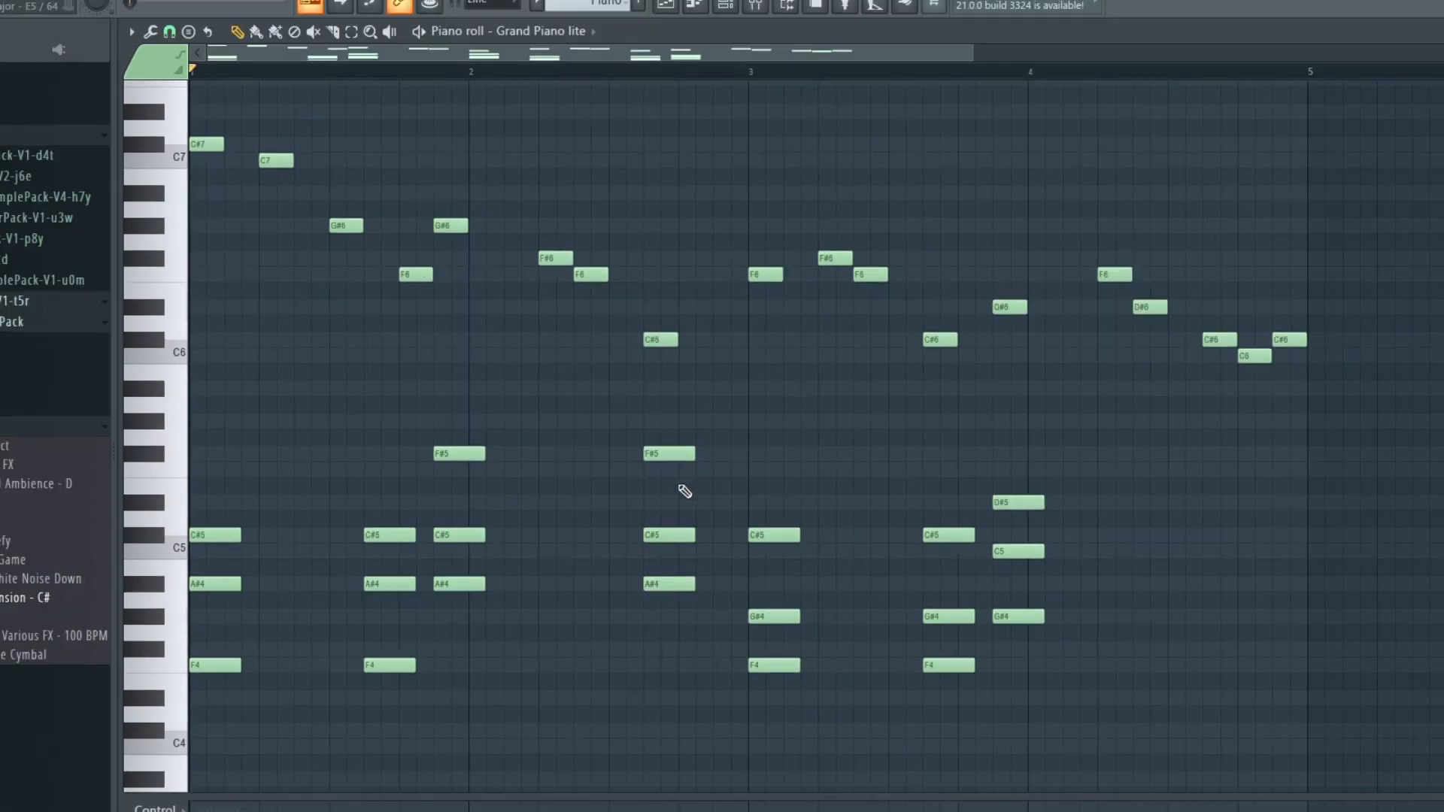
Step: Select the upper melody notes between C6 and C#7 in the Grand Piano lite piano roll, and clear the selection
{"action": "scroll", "coordinate": [548, 680], "scroll_direction": "down", "scroll_amount": 1}
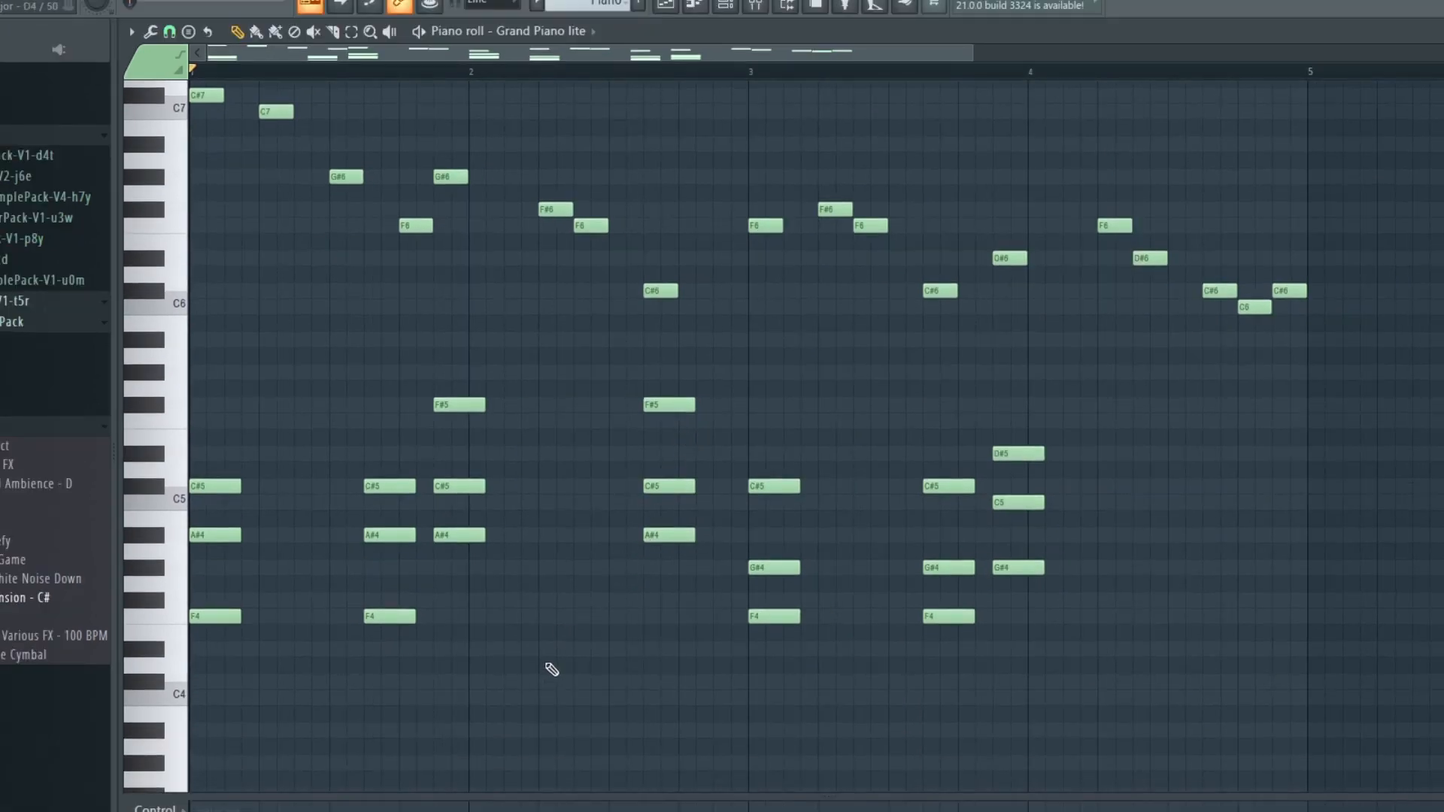
{"action": "scroll", "coordinate": [551, 670], "scroll_direction": "up", "scroll_amount": 2}
{"action": "left_click_drag", "start_coordinate": [195, 154], "coordinate": [1350, 457]}
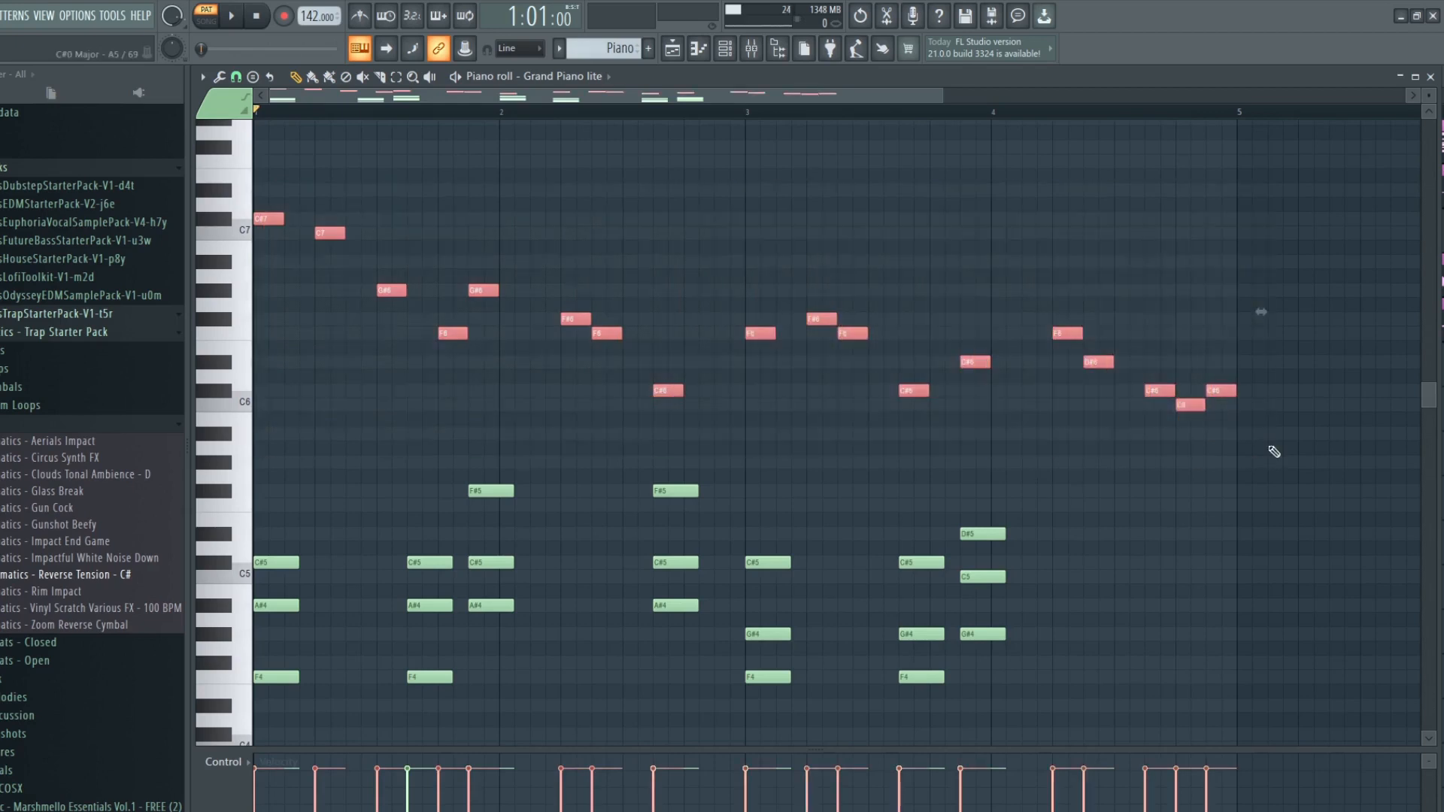
{"action": "left_click", "coordinate": [1274, 451]}
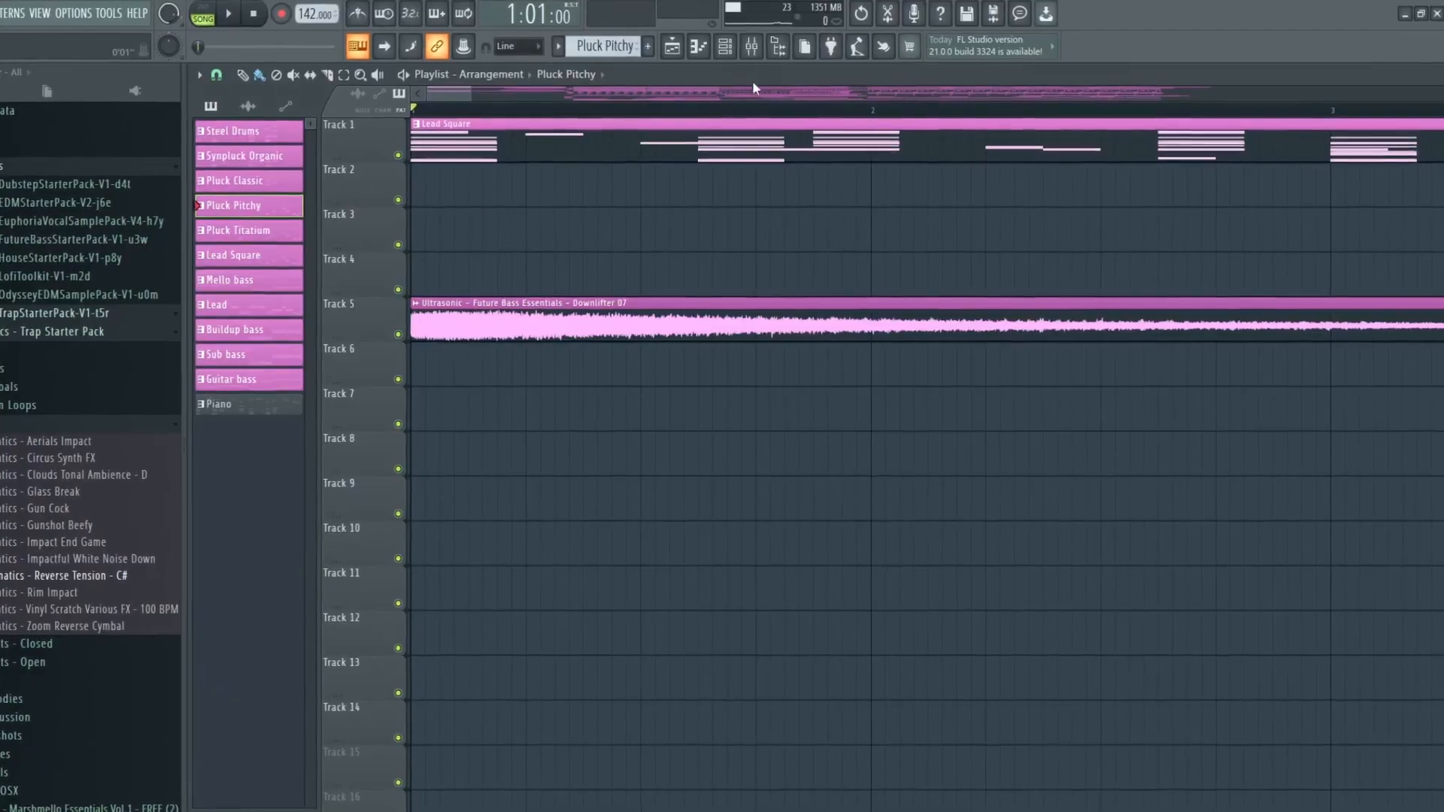
Step: Inspect the melody on the Pluck Pitchy and Pluck Titatium channels in the channel rack
{"action": "left_click", "coordinate": [725, 41]}
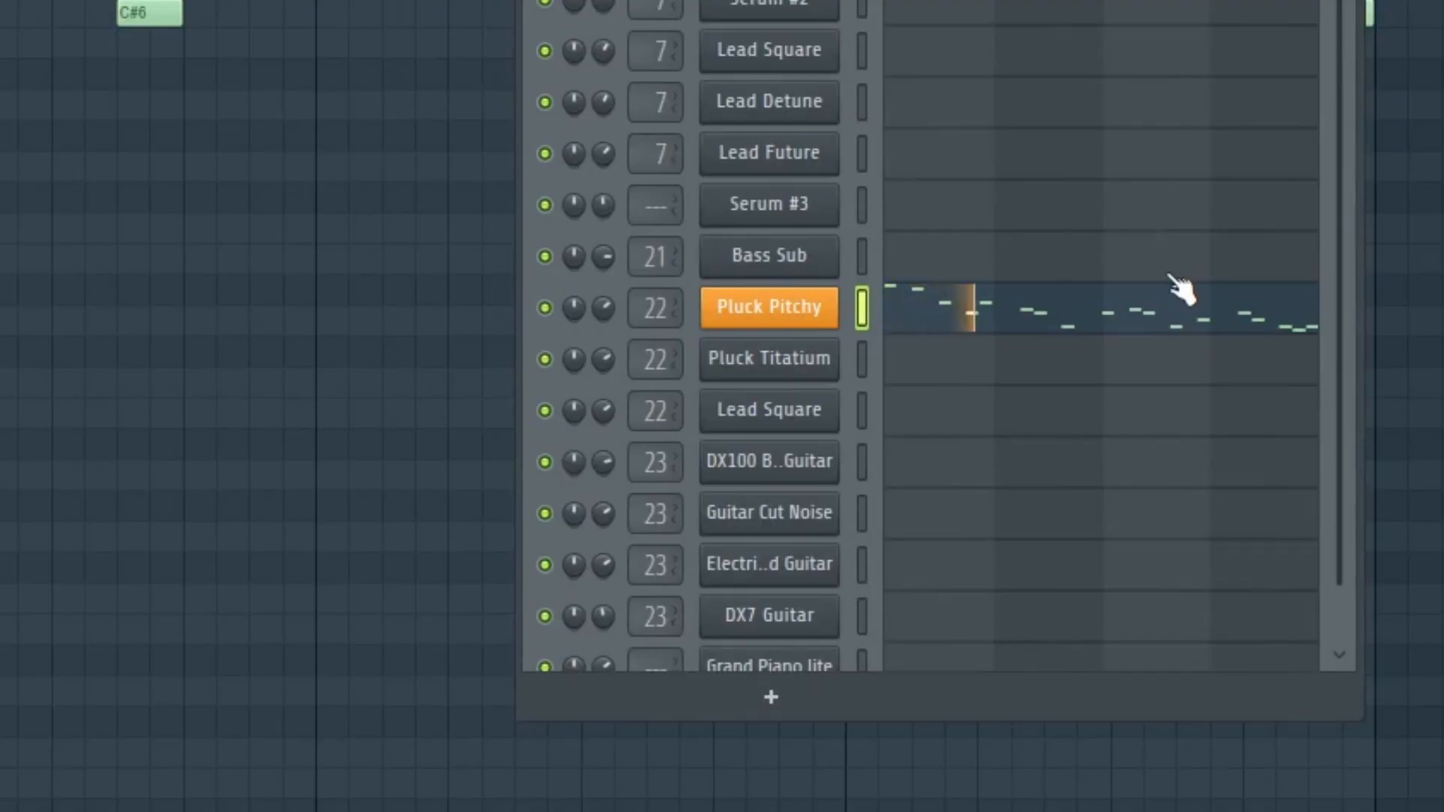
{"action": "left_click", "coordinate": [778, 313]}
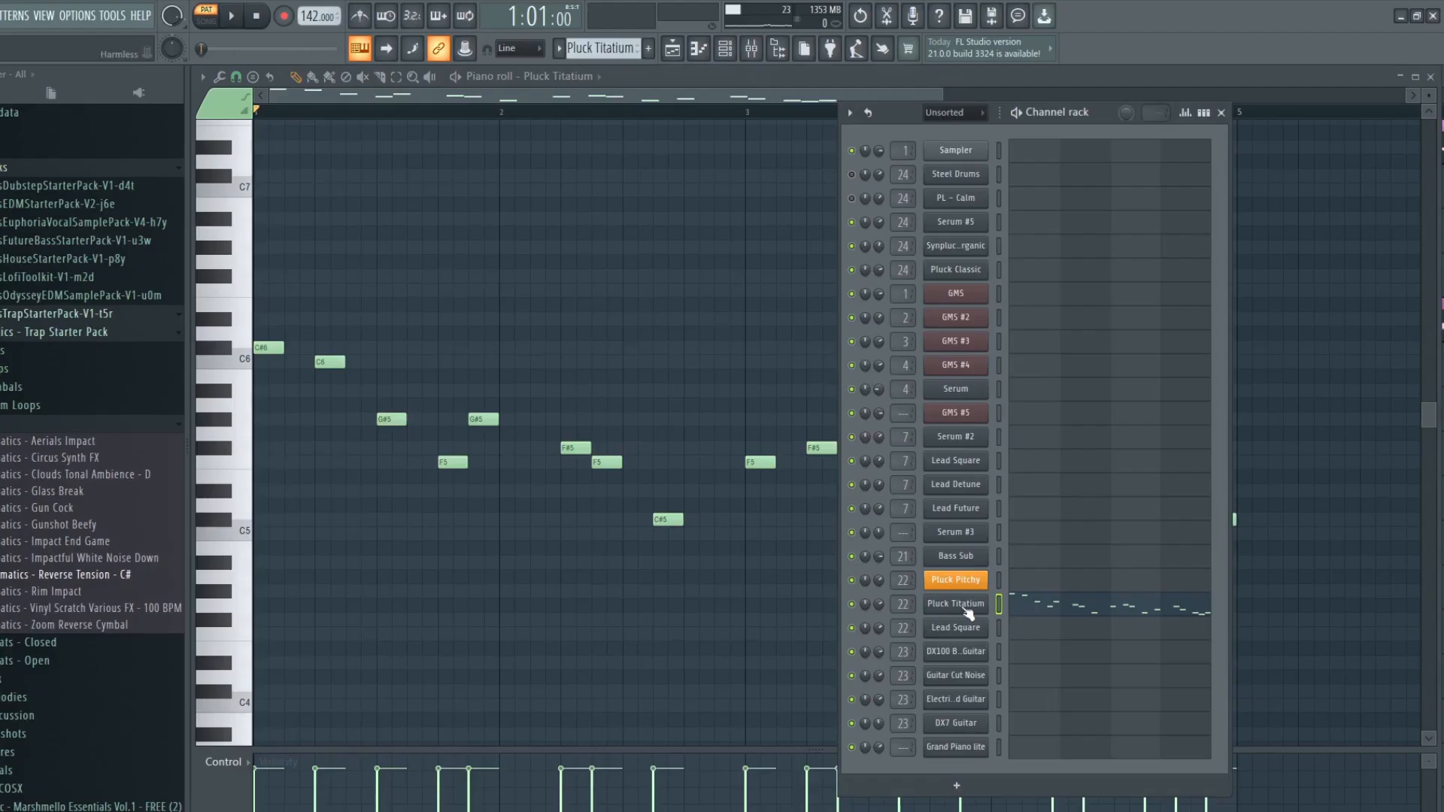
{"action": "left_click", "coordinate": [966, 608]}
{"action": "left_click_drag", "start_coordinate": [698, 304], "coordinate": [904, 227]}
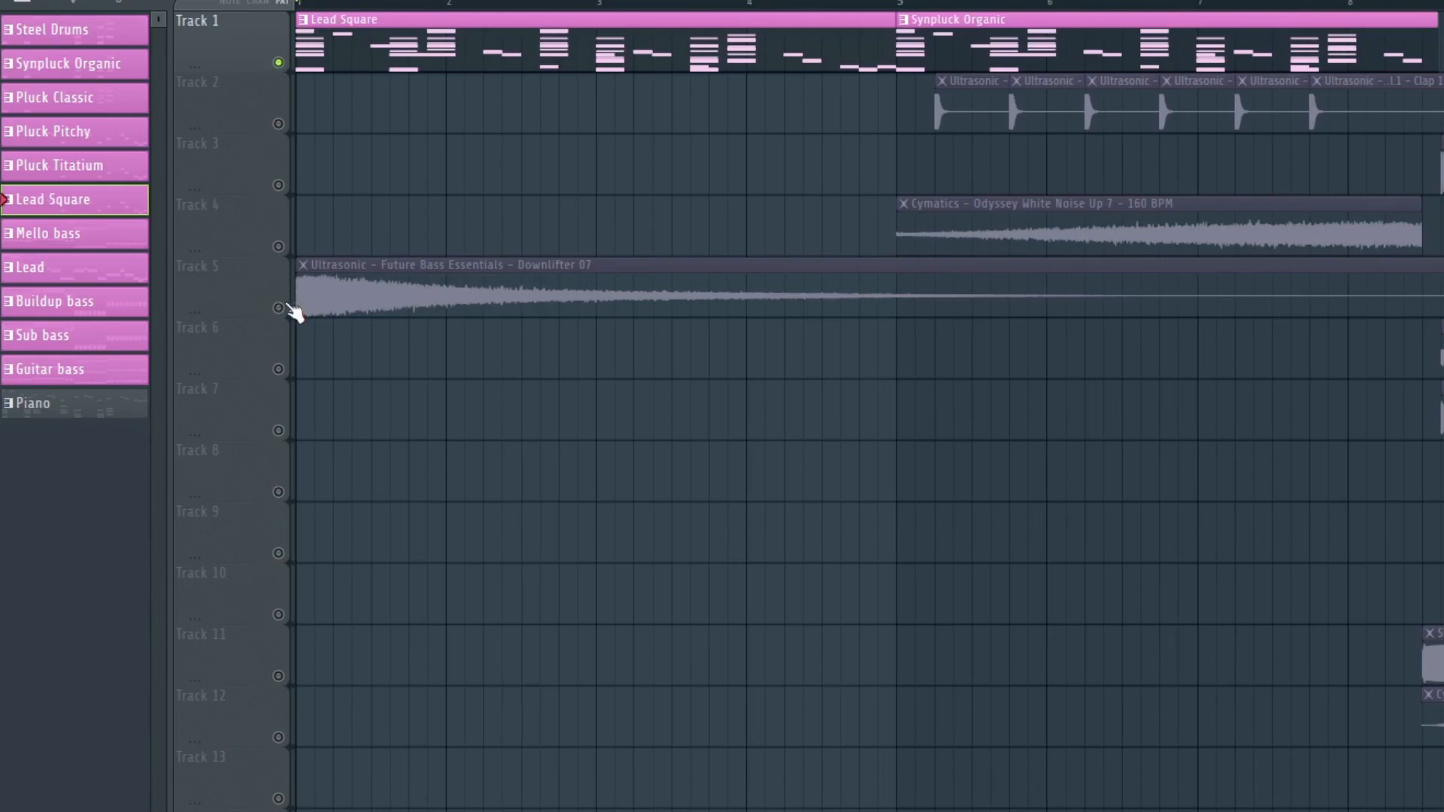
Step: Solo and unsolo the downlifter on Track 5, and view the Downlifter 07 sample settings
{"action": "right_click", "coordinate": [278, 307]}
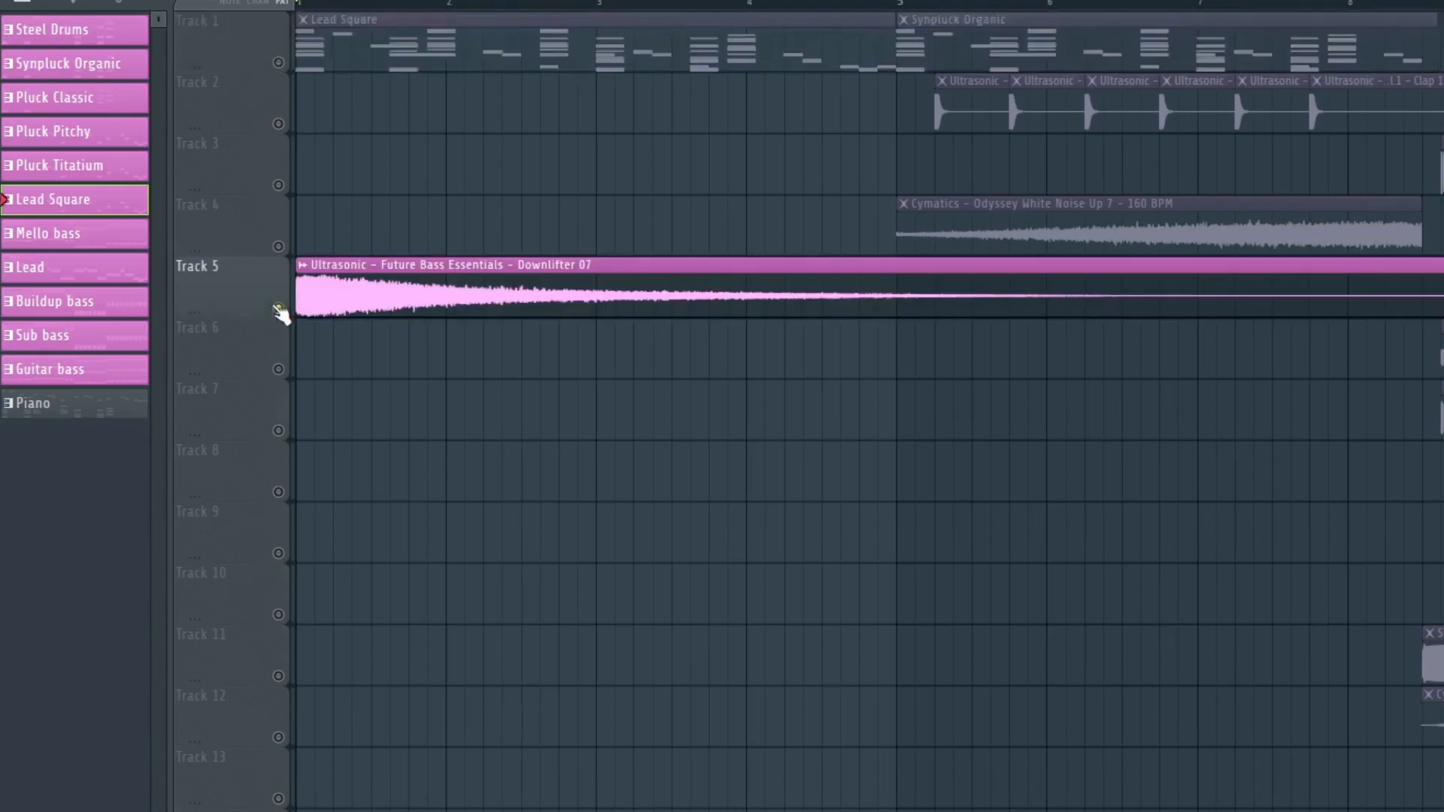
{"action": "right_click", "coordinate": [278, 307]}
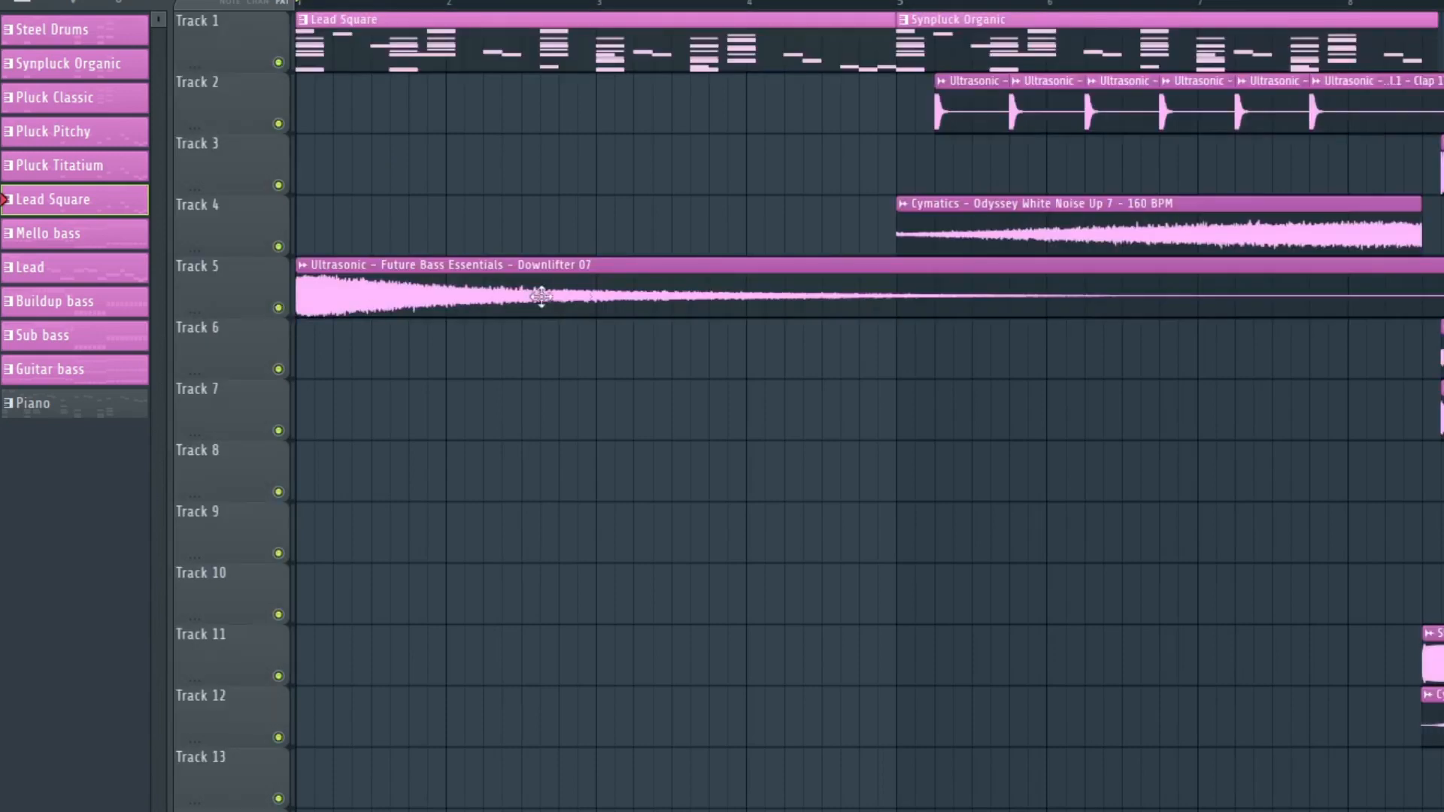
{"action": "double_click", "coordinate": [388, 301]}
{"action": "left_click", "coordinate": [636, 79]}
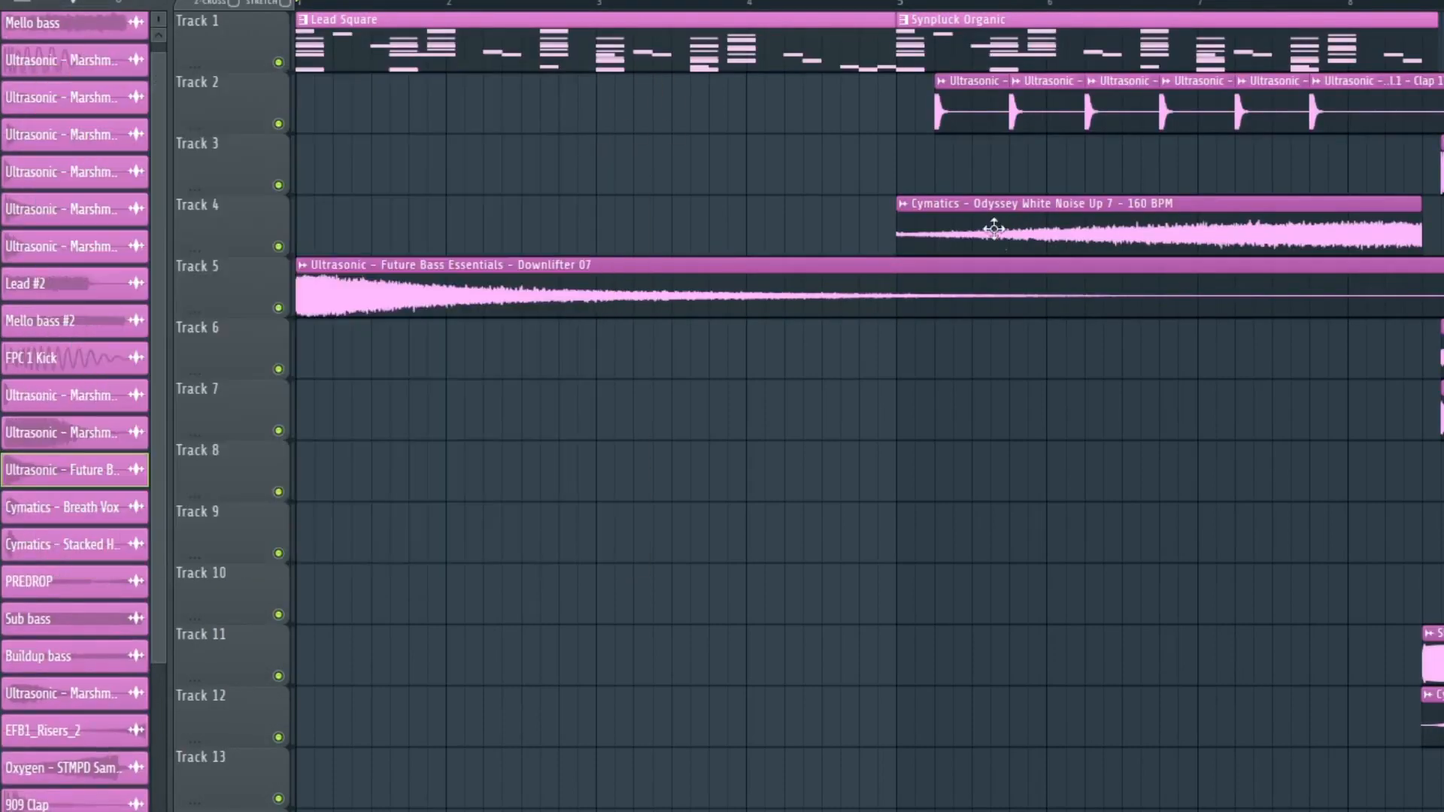
Step: View the sample settings of White Noise Up 7 and the Track 2 clap, and audition the soloed SFX SubBass Drop
{"action": "double_click", "coordinate": [990, 227]}
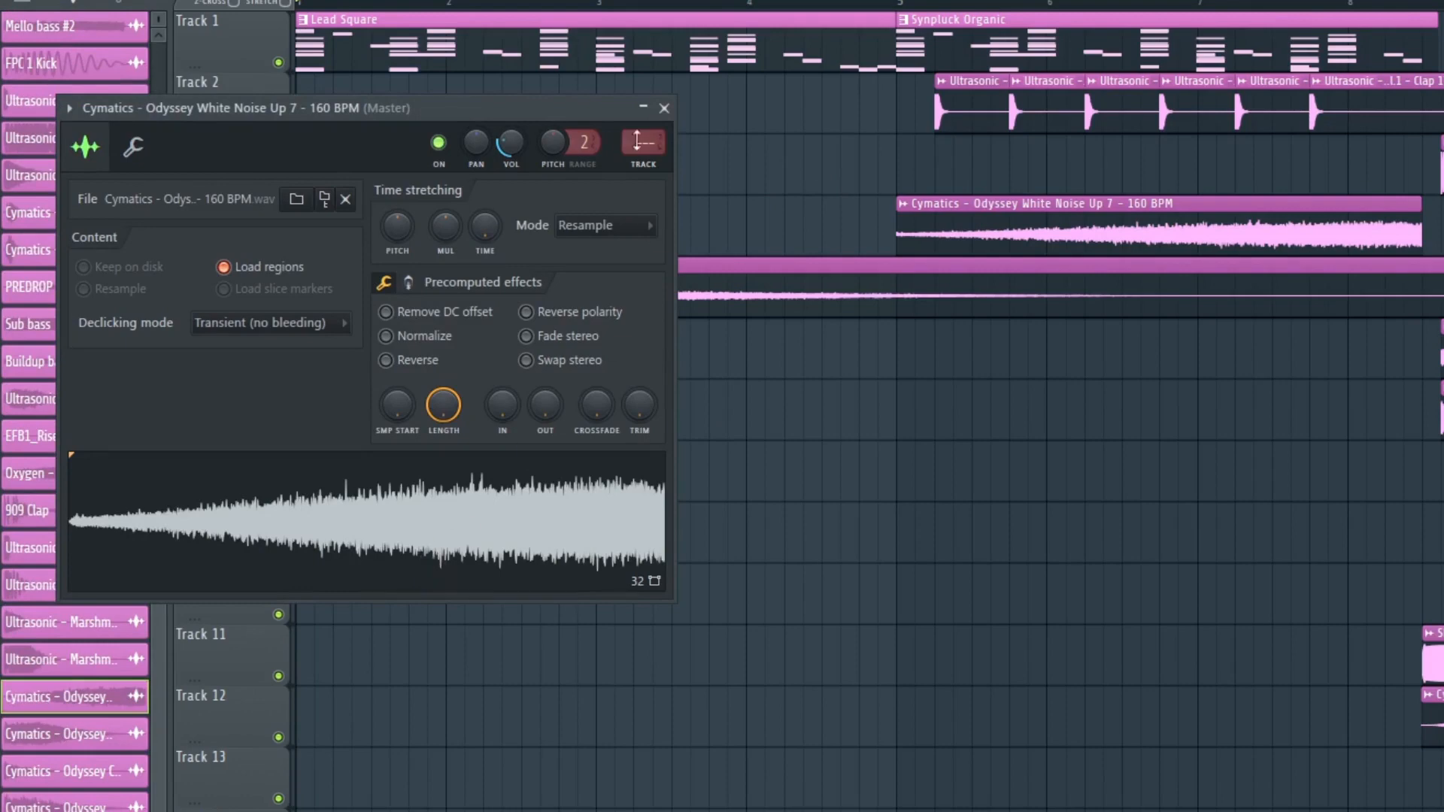
{"action": "left_click", "coordinate": [664, 108]}
{"action": "double_click", "coordinate": [1010, 113]}
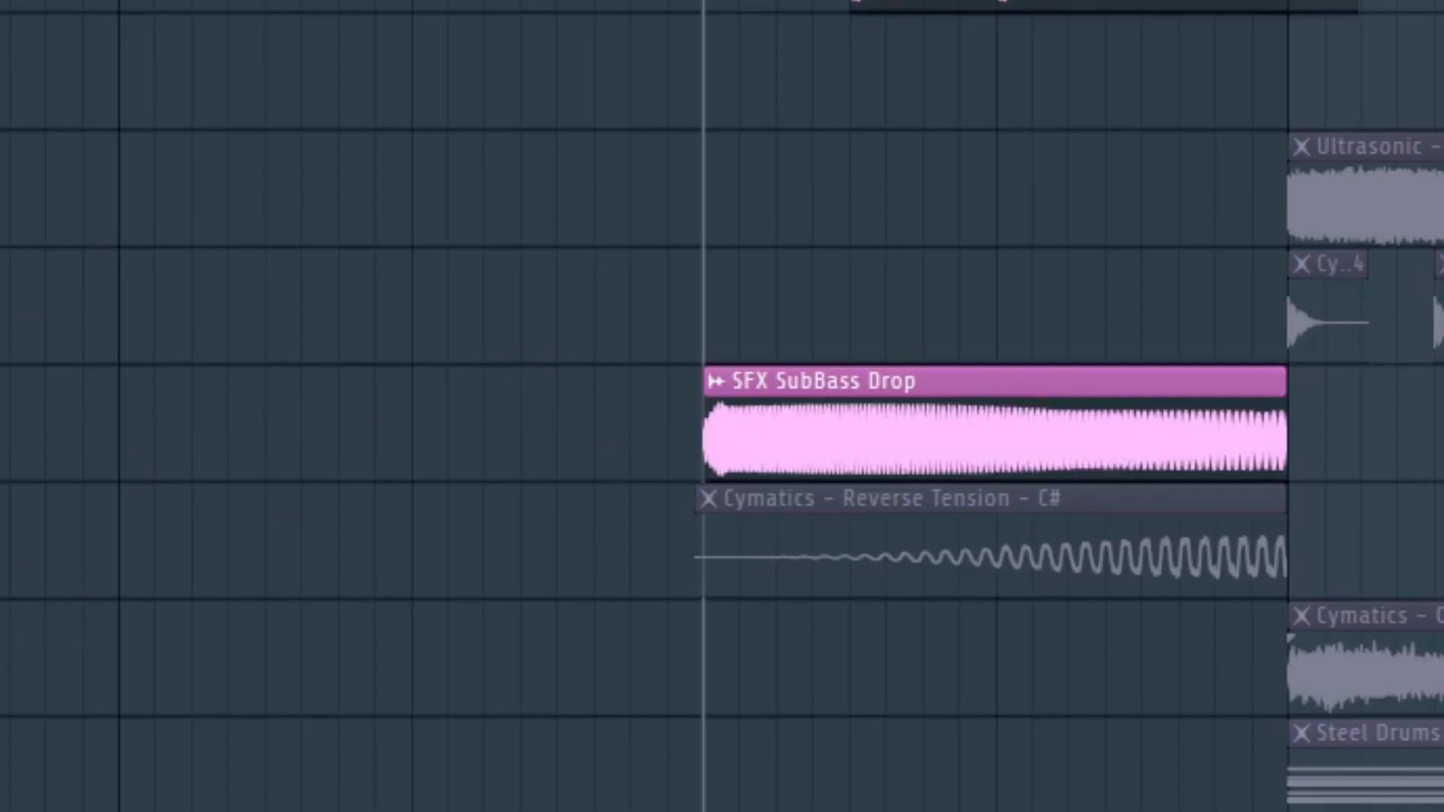
{"action": "key", "text": "space"}
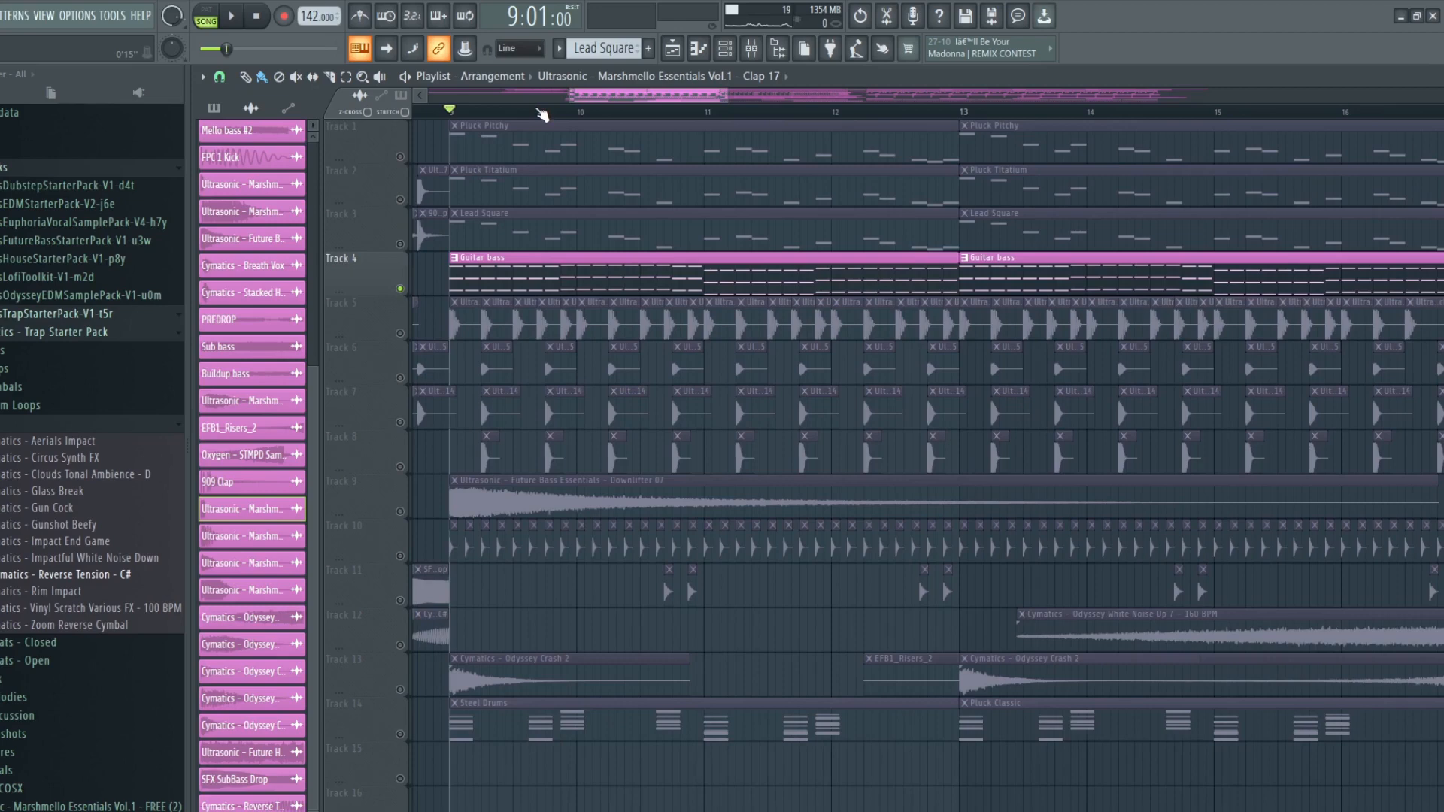
Step: Open the Guitar bass pattern's DX100 Bass Guitar notes in the piano roll and play the pattern
{"action": "double_click", "coordinate": [580, 277]}
{"action": "scroll", "coordinate": [539, 442], "scroll_direction": "down", "scroll_amount": 3}
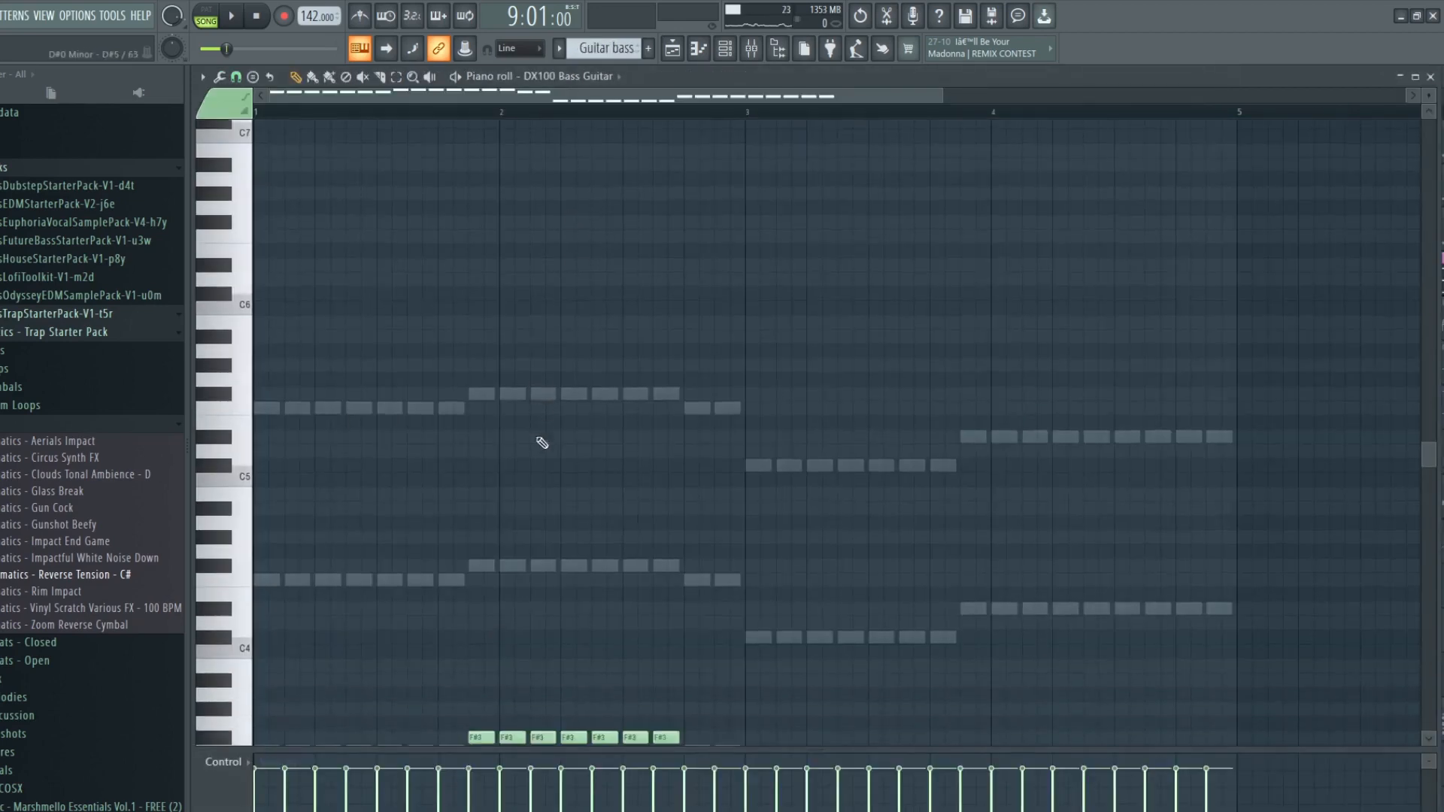
{"action": "scroll", "coordinate": [737, 94], "scroll_direction": "down", "scroll_amount": 2}
{"action": "scroll", "coordinate": [542, 280], "scroll_direction": "down", "scroll_amount": 3}
{"action": "scroll", "coordinate": [436, 98], "scroll_direction": "up", "scroll_amount": 3}
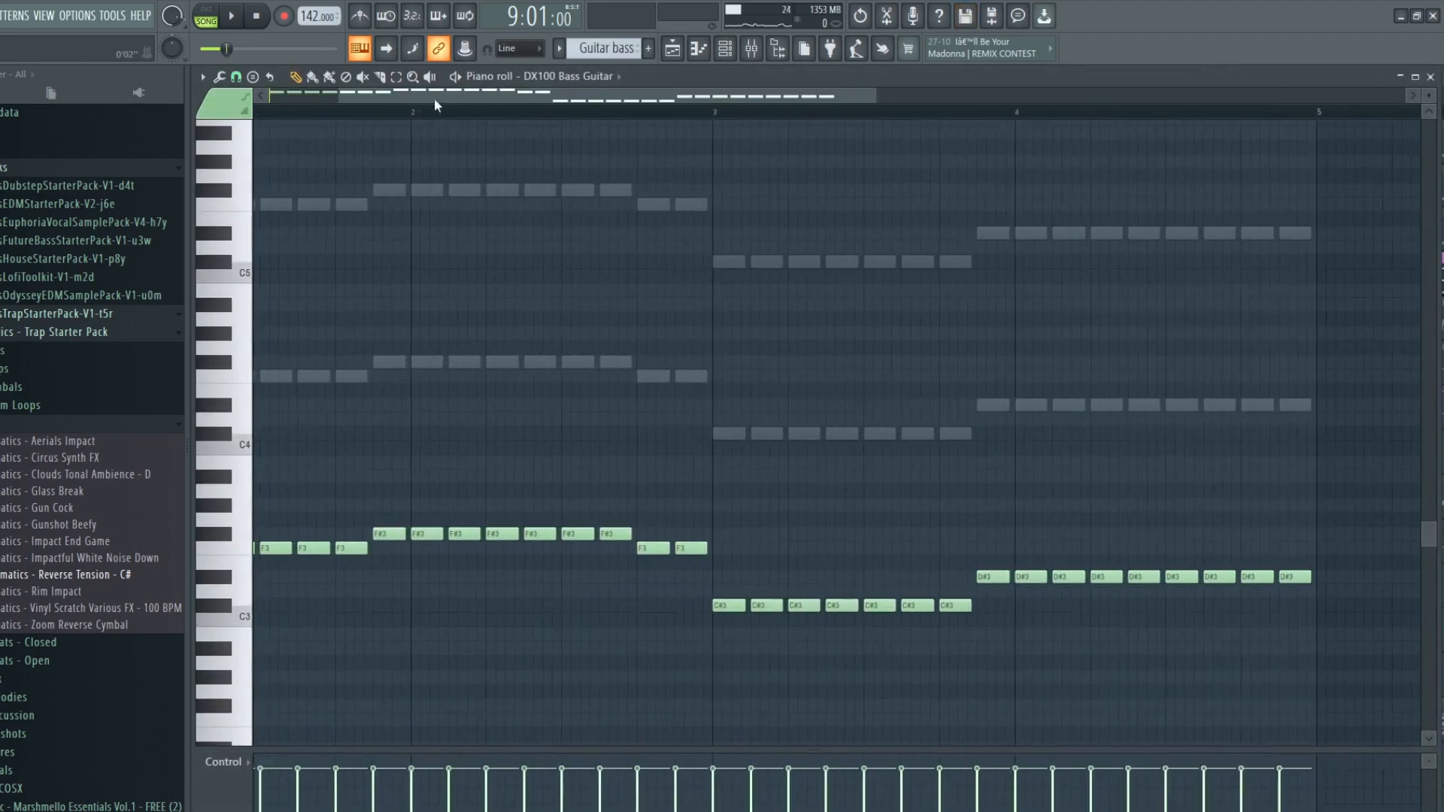
{"action": "scroll", "coordinate": [338, 105], "scroll_direction": "down", "scroll_amount": 3}
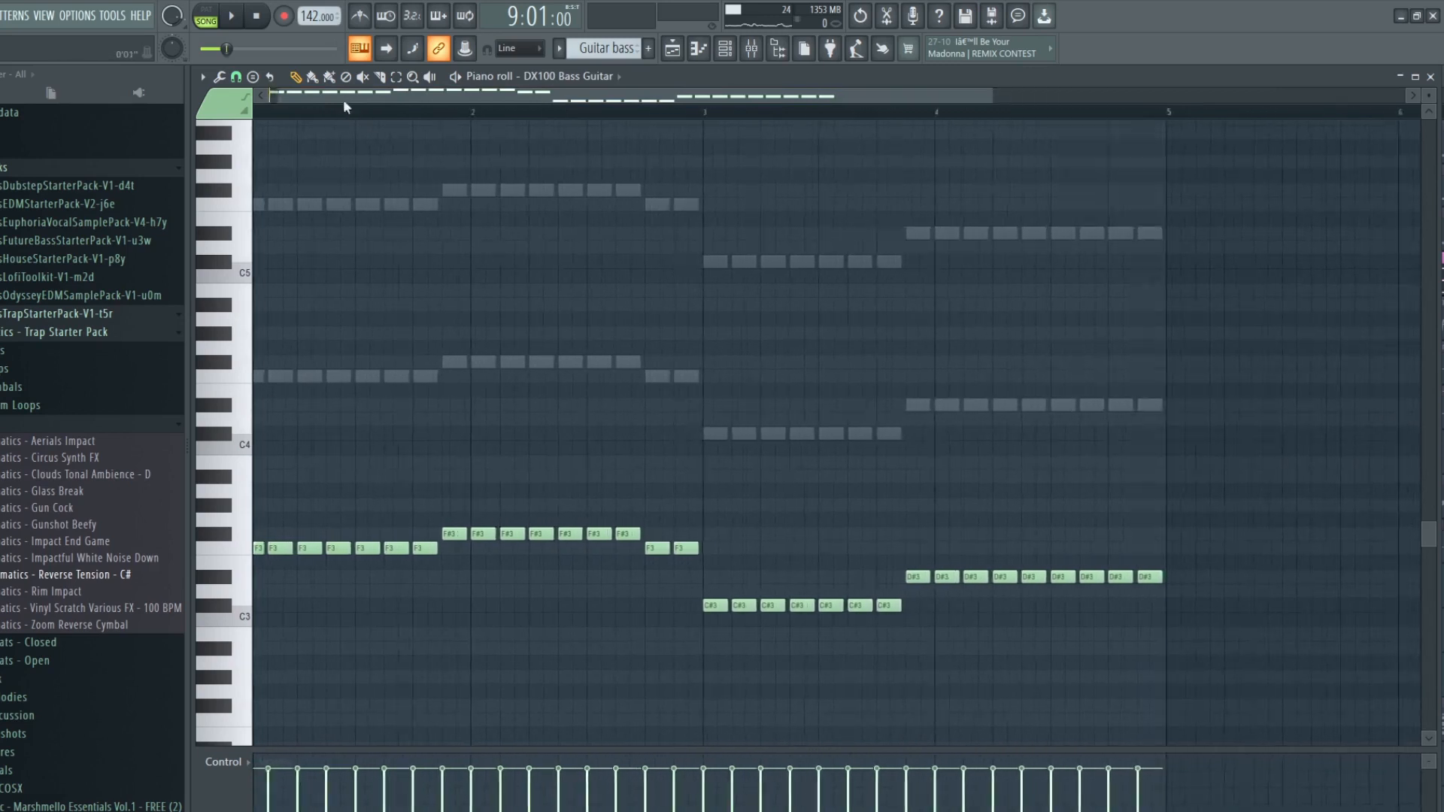
{"action": "scroll", "coordinate": [336, 101], "scroll_direction": "up", "scroll_amount": 2}
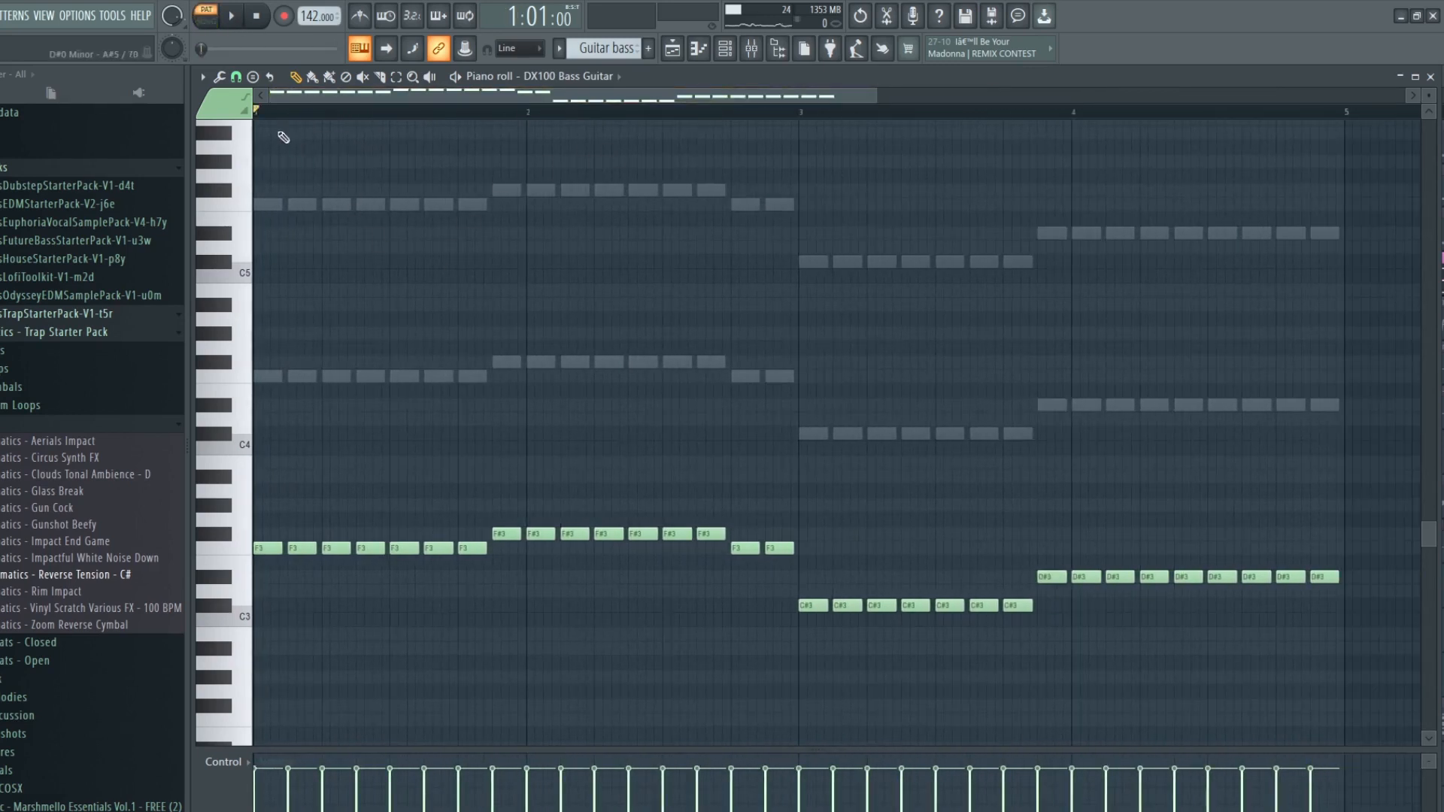
{"action": "scroll", "coordinate": [283, 138], "scroll_direction": "down", "scroll_amount": 1}
{"action": "key", "text": "space"}
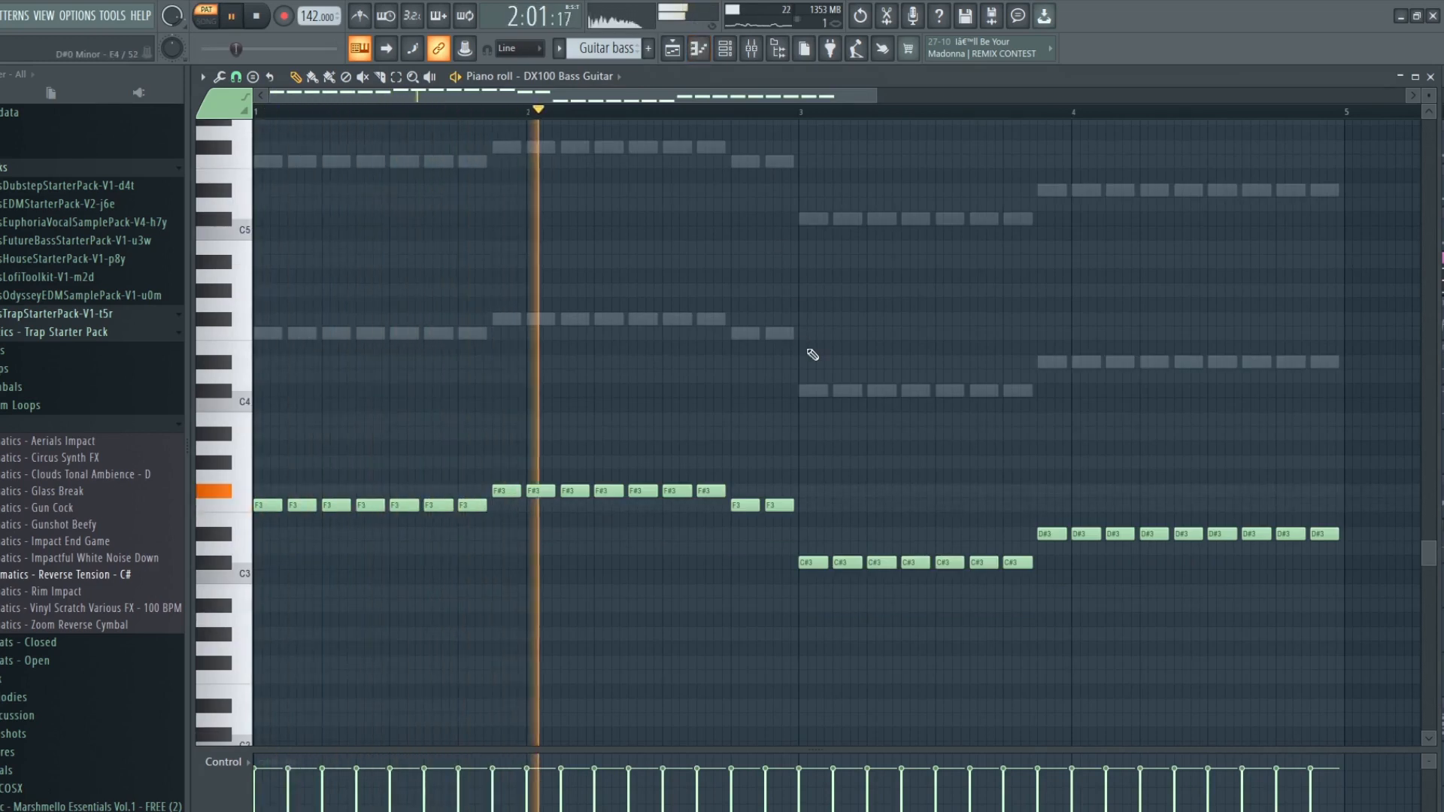
Step: Examine the layered guitar channels of the Guitar bass pattern in the channel rack, and listen to the pattern
{"action": "key", "text": "F6"}
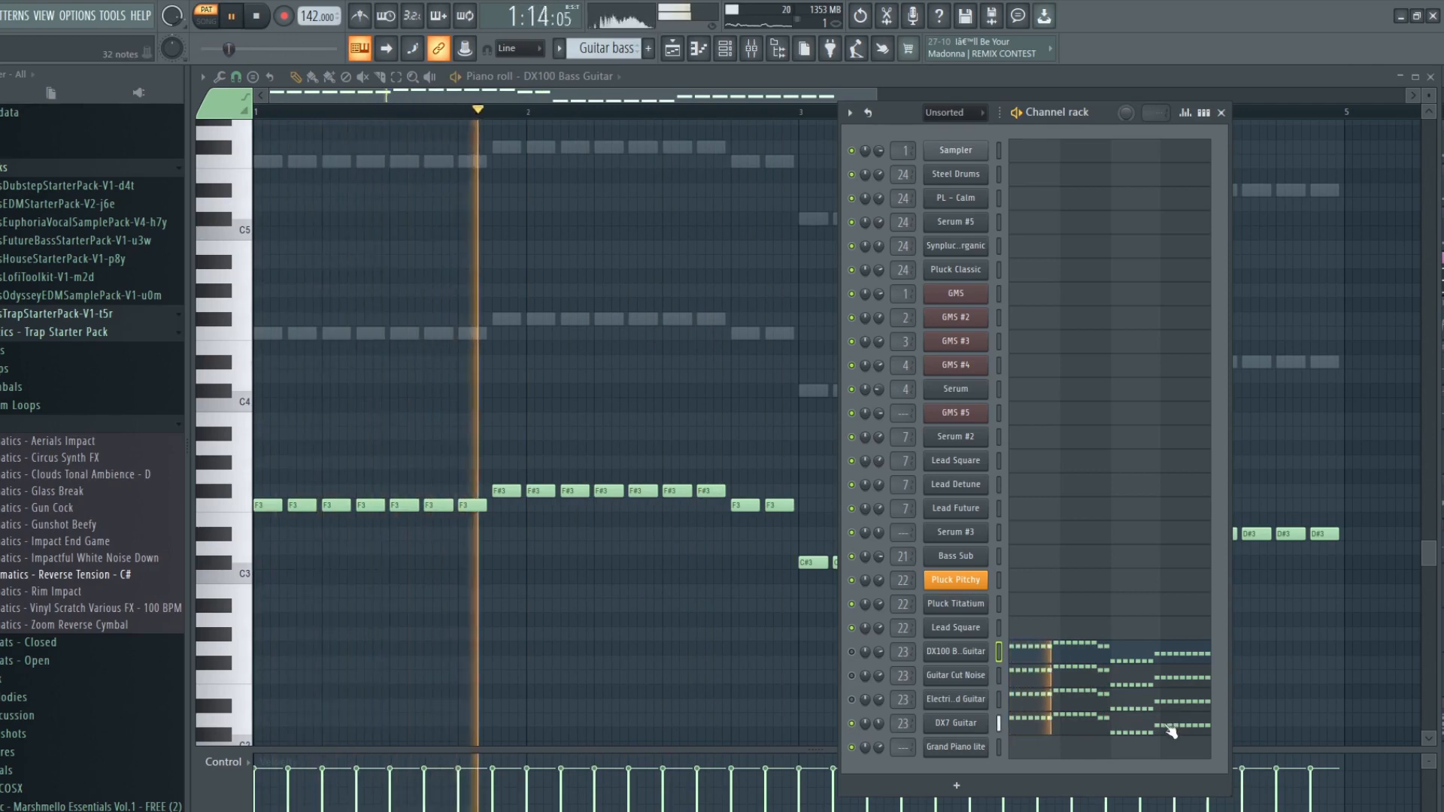
{"action": "key", "text": "space"}
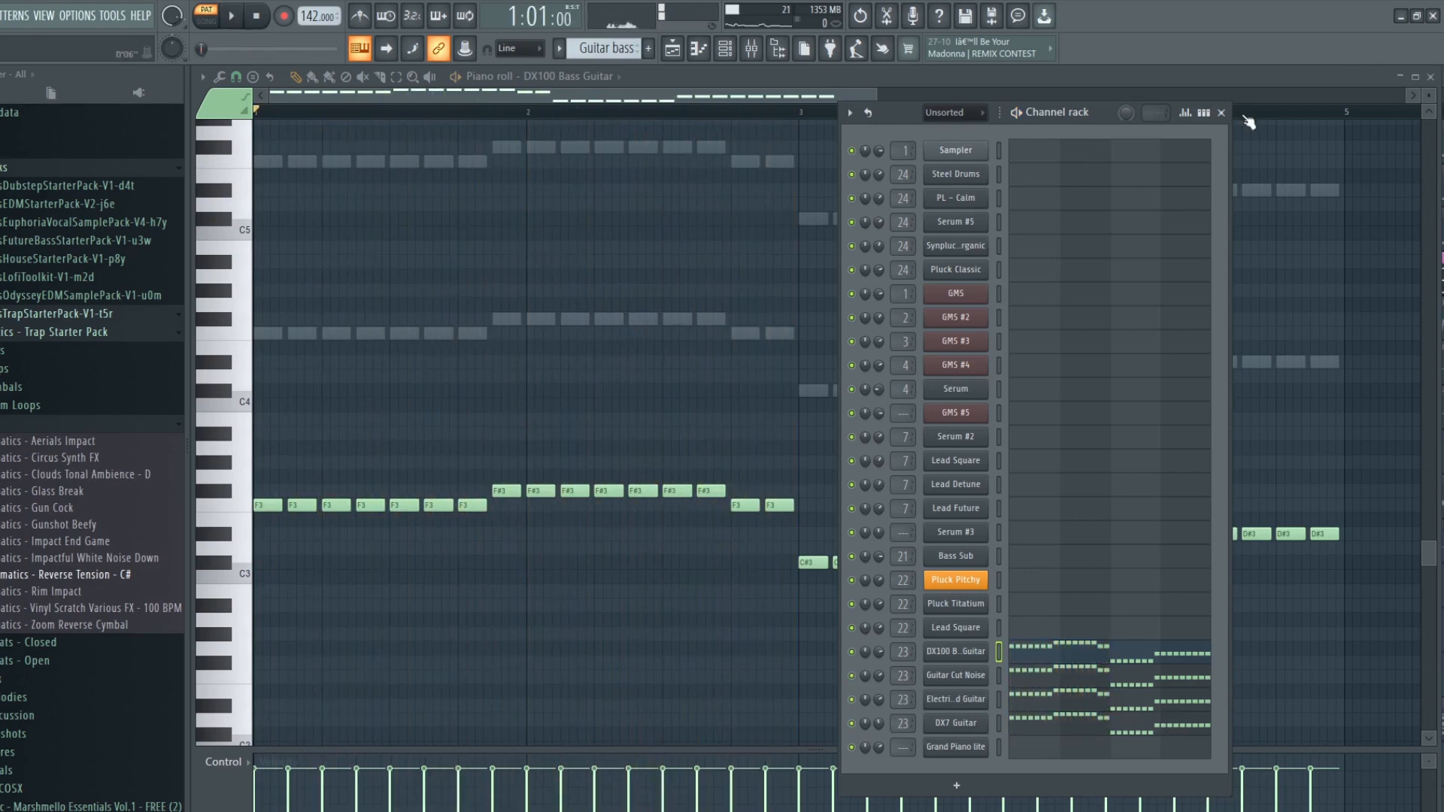
{"action": "left_click", "coordinate": [1221, 112]}
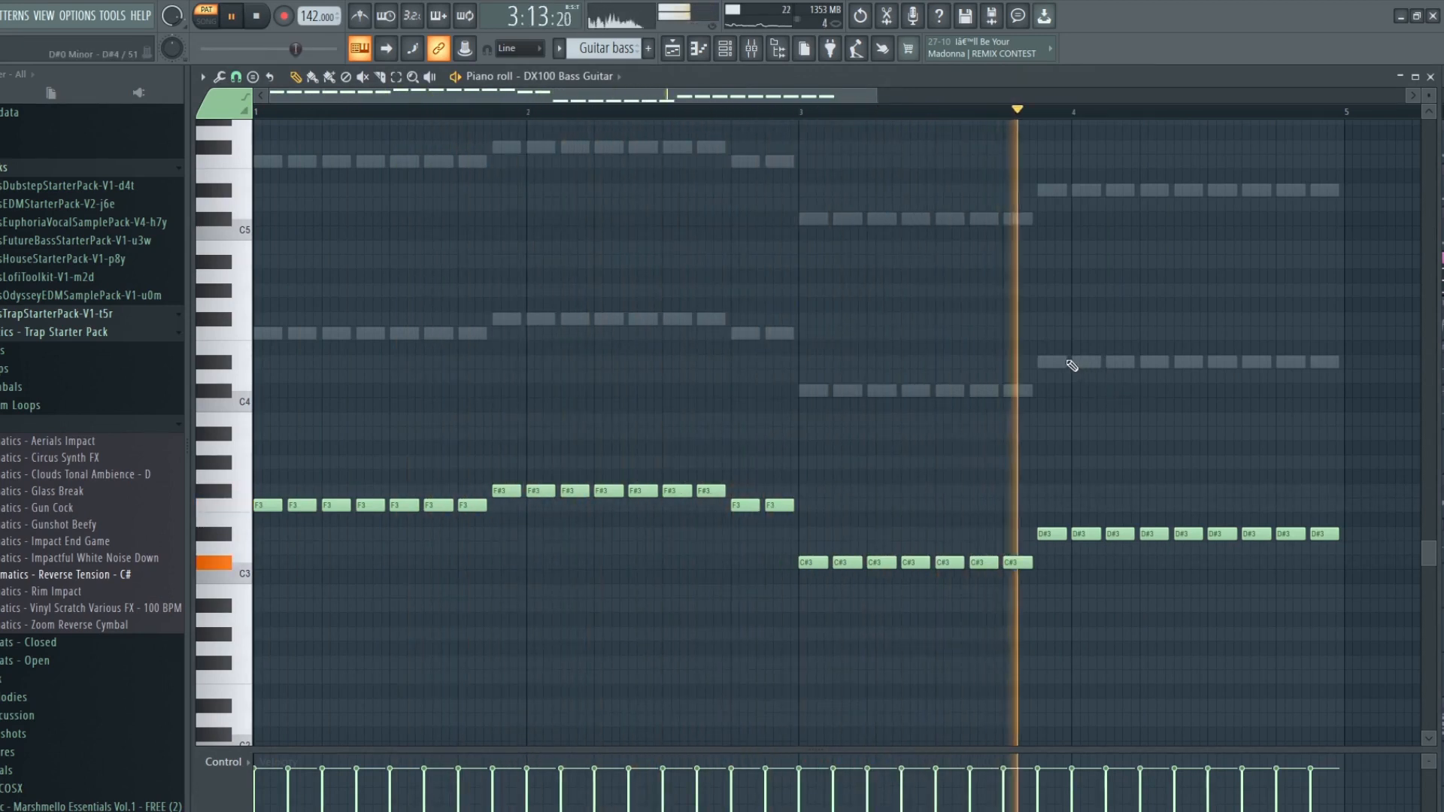
{"action": "key", "text": "space"}
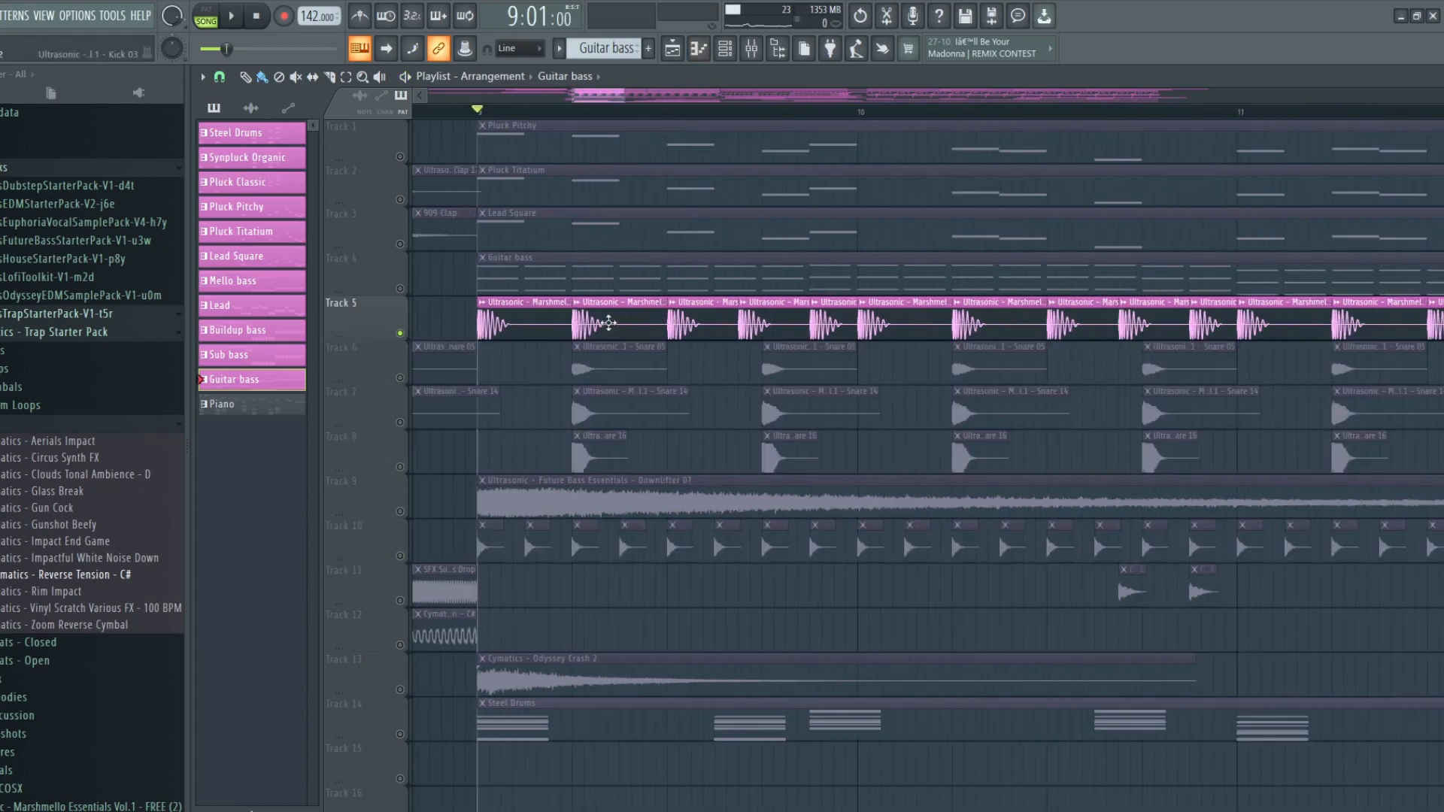
Step: View the Kick 03 sample settings from the soloed Track 5, and audition the kick pattern
{"action": "double_click", "coordinate": [534, 319]}
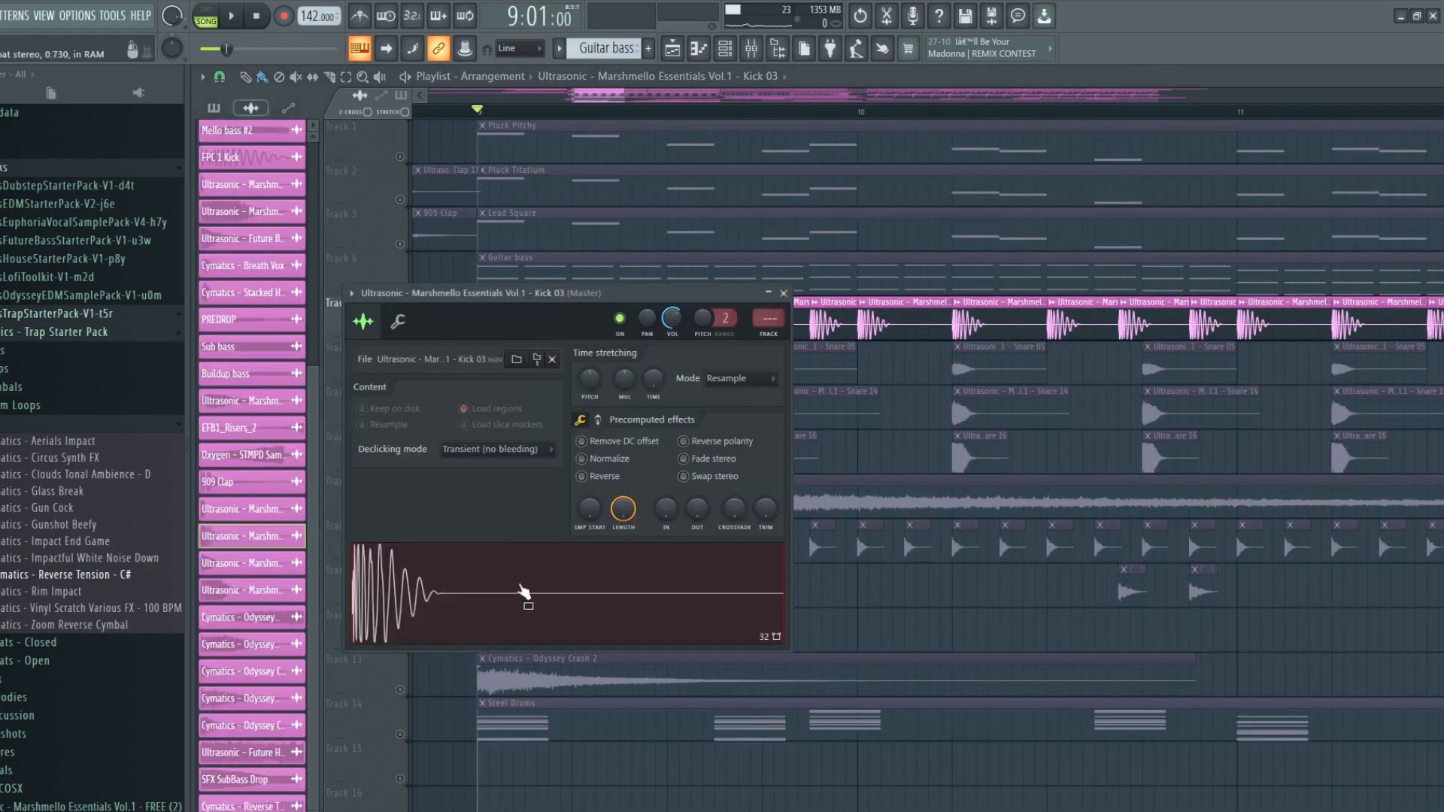
{"action": "left_click", "coordinate": [784, 293]}
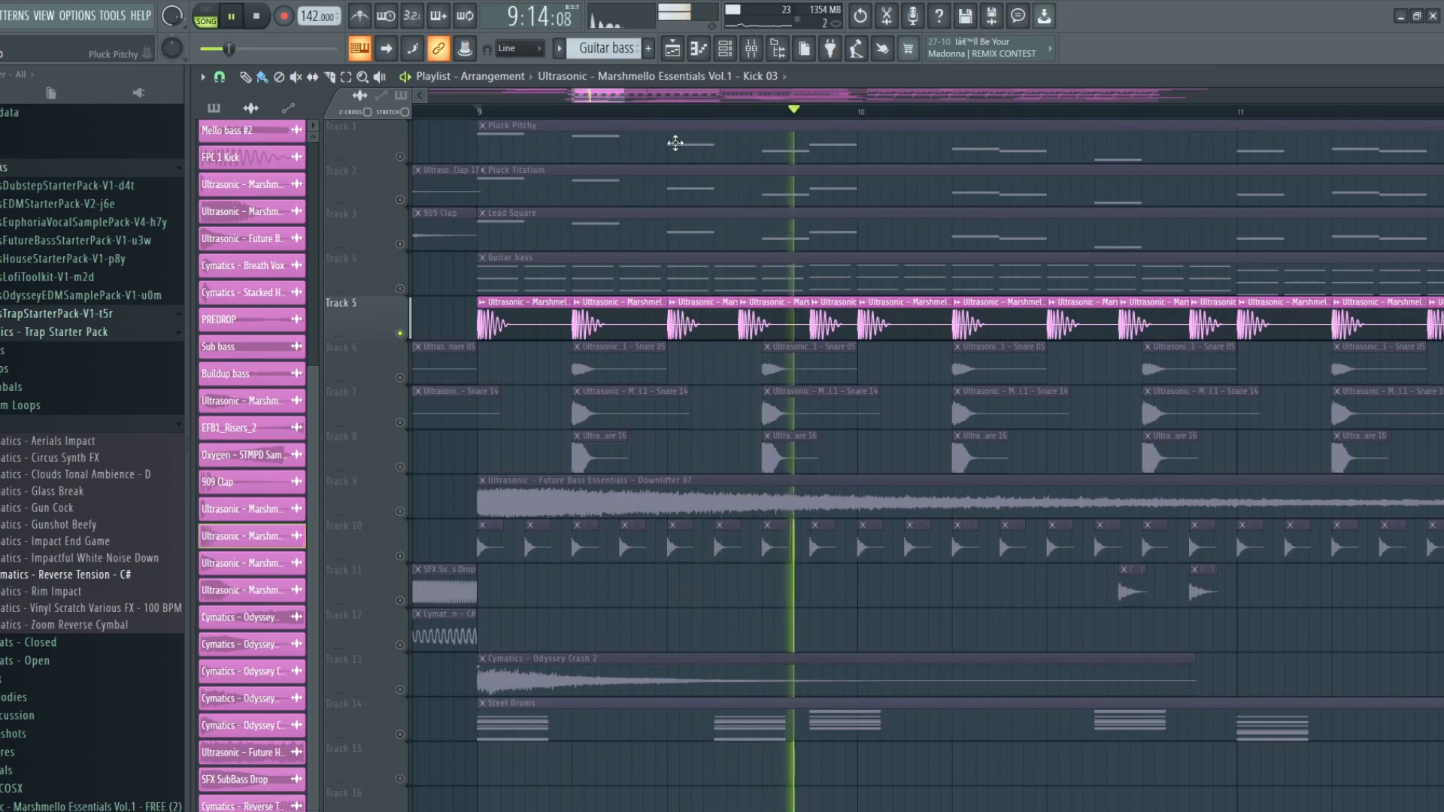
{"action": "key", "text": "space"}
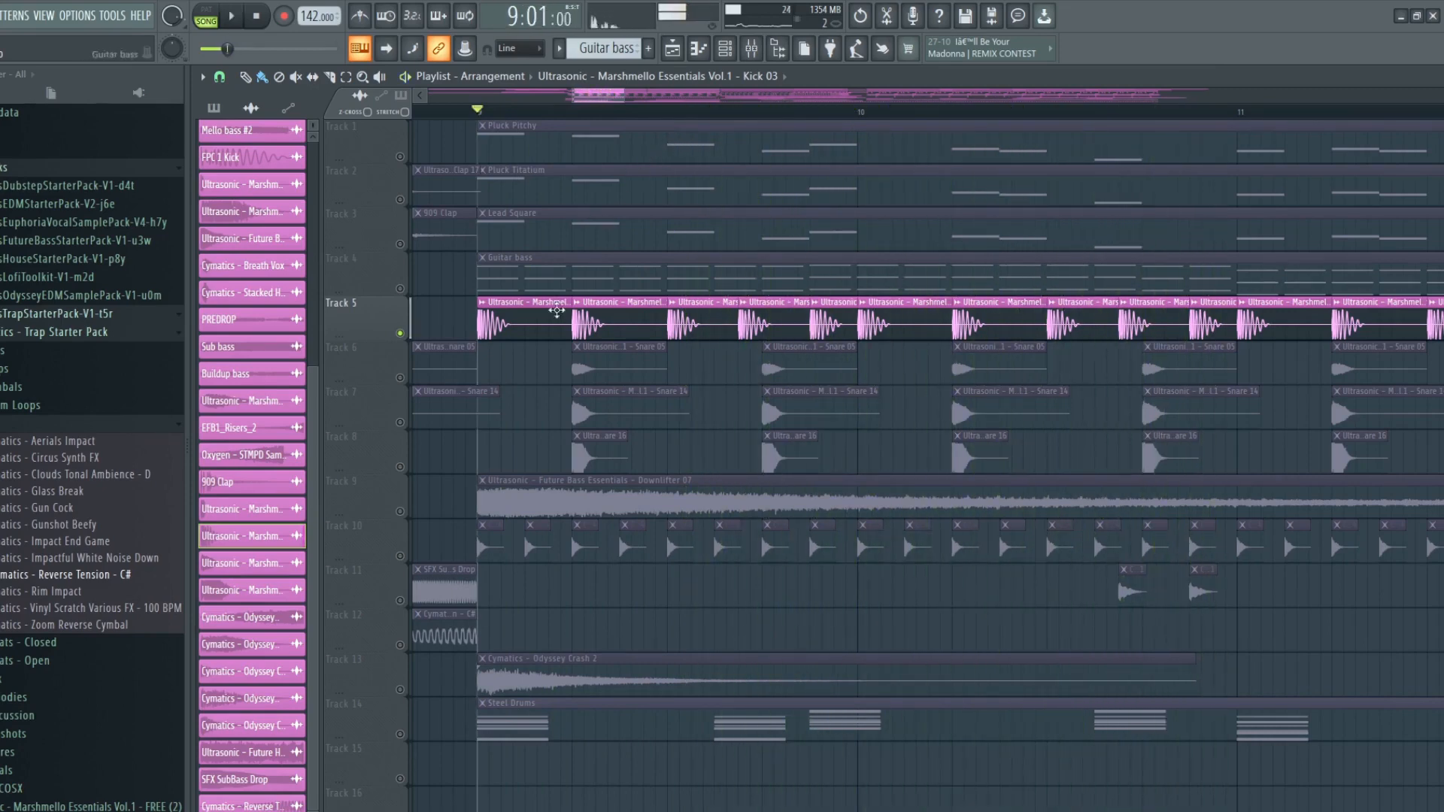
Step: Make Track 6 the only audible track in place of Track 5, and view its Snare 05 sample settings
{"action": "left_click", "coordinate": [400, 377]}
{"action": "left_click", "coordinate": [400, 333]}
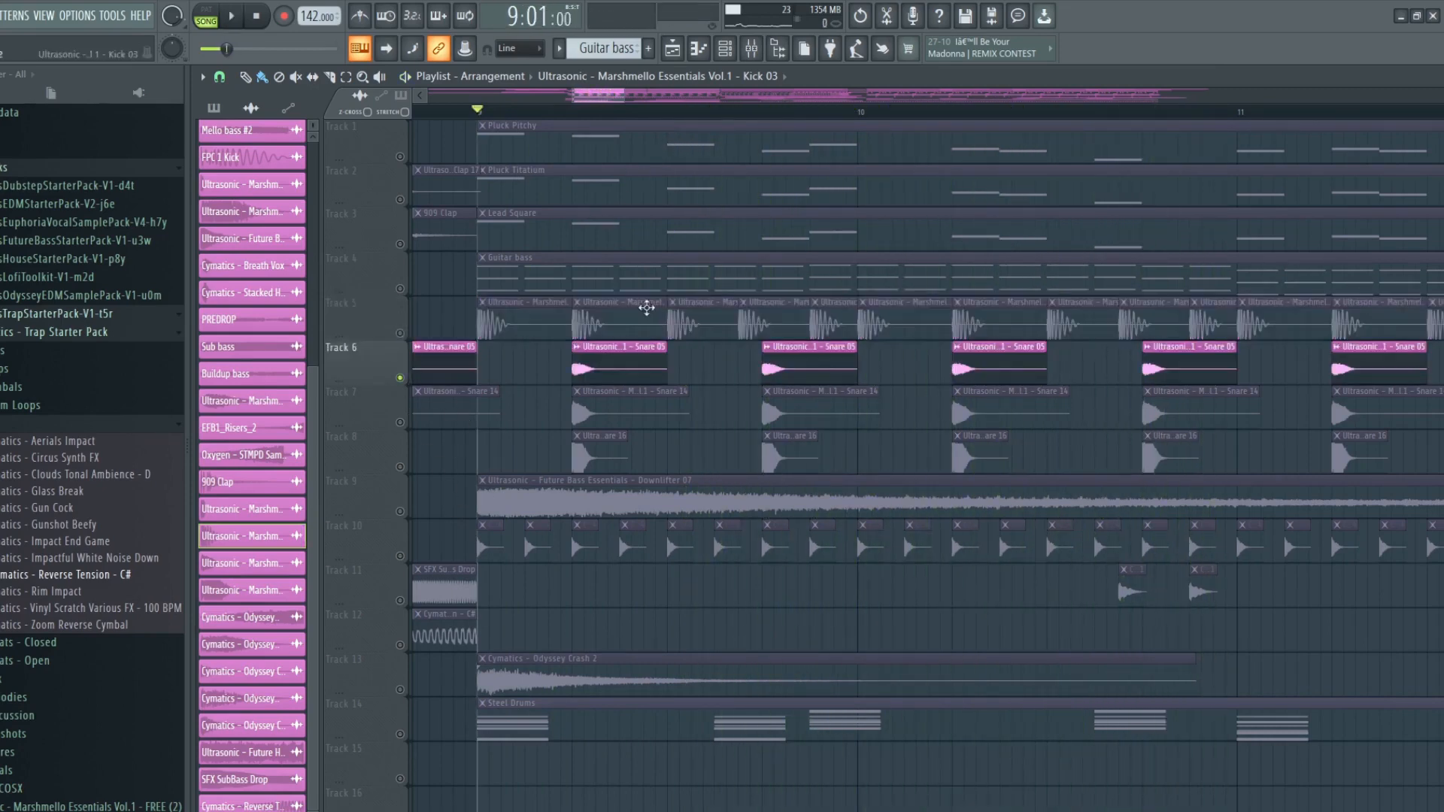
{"action": "double_click", "coordinate": [610, 369]}
{"action": "left_click", "coordinate": [563, 525]}
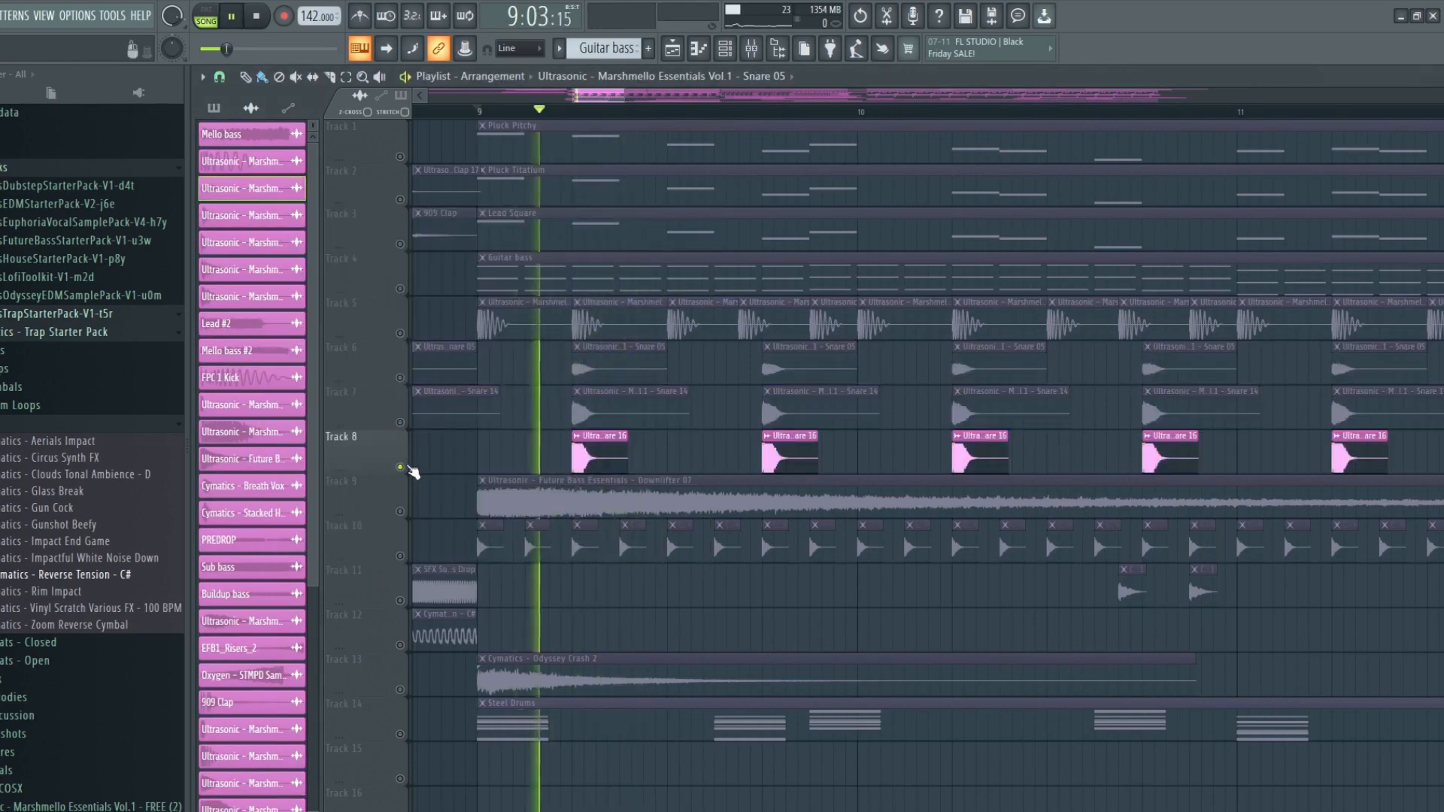
Step: Switch the audition from the Track 8 snares to the Track 10 percussion, and unmute all playlist tracks
{"action": "key", "text": "space"}
{"action": "left_click", "coordinate": [401, 467]}
{"action": "left_click", "coordinate": [400, 556]}
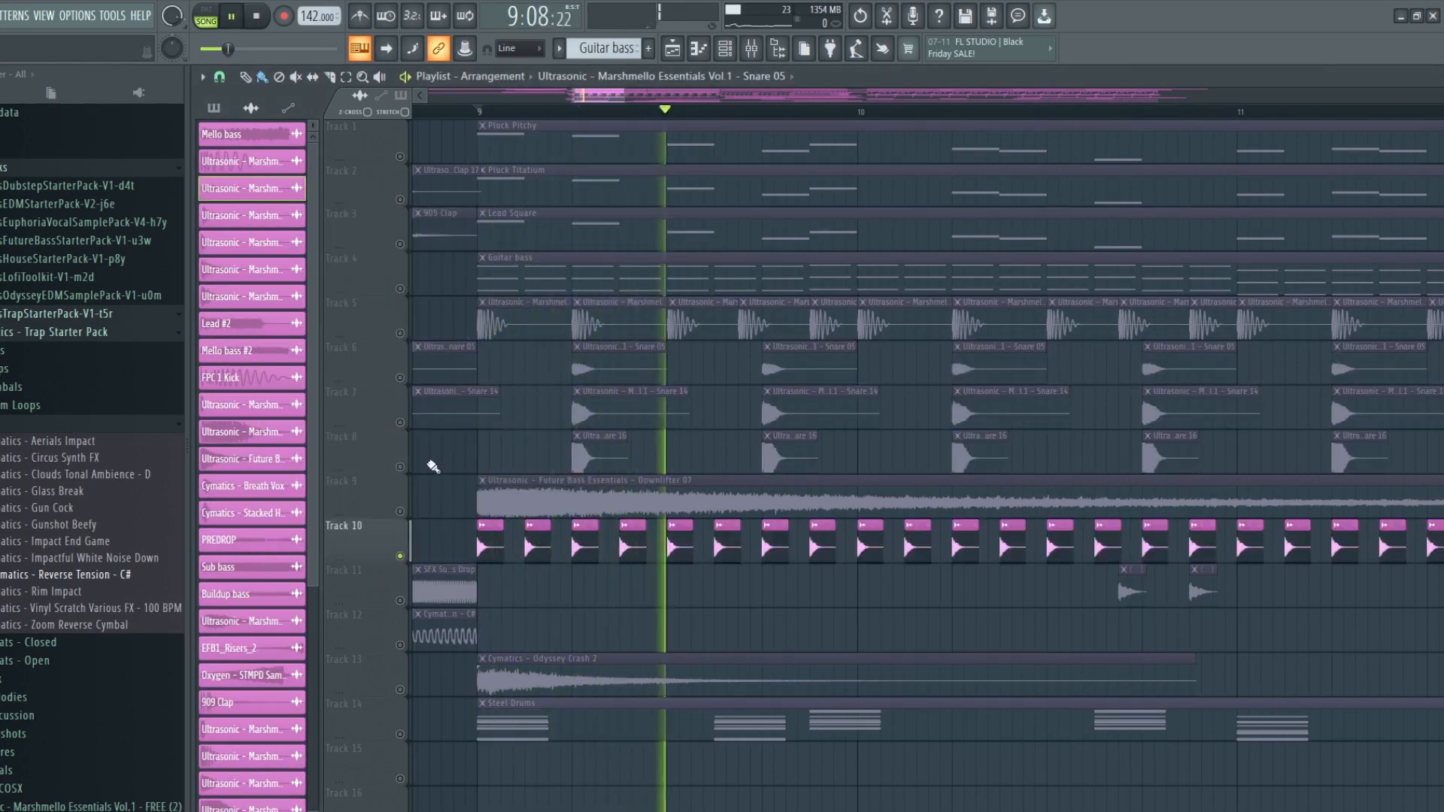
{"action": "key", "text": "space"}
{"action": "right_click", "coordinate": [401, 423]}
{"action": "right_click", "coordinate": [400, 423]}
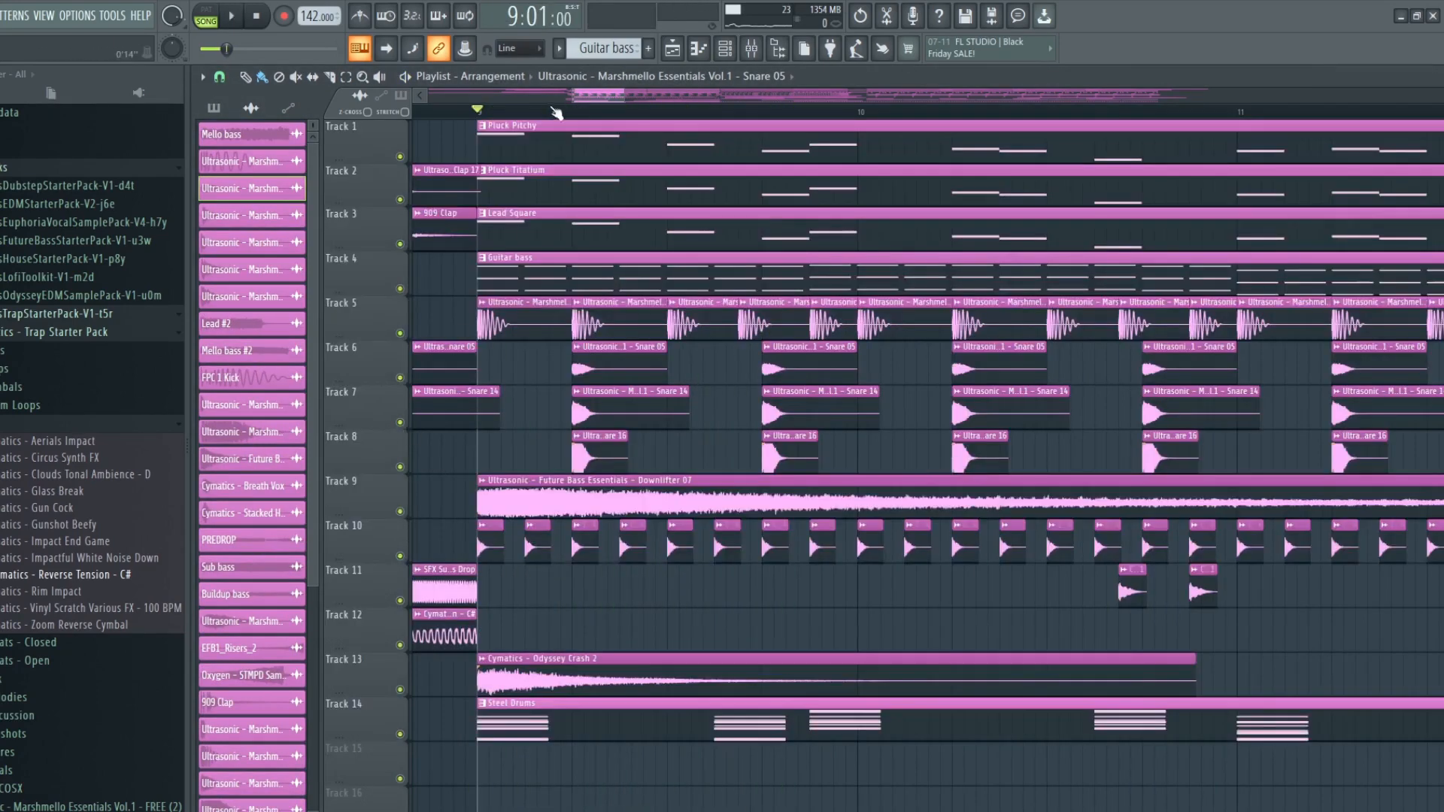
Step: Play the full arrangement with all tracks from bar 9
{"action": "scroll", "coordinate": [557, 113], "scroll_direction": "down", "scroll_amount": 5}
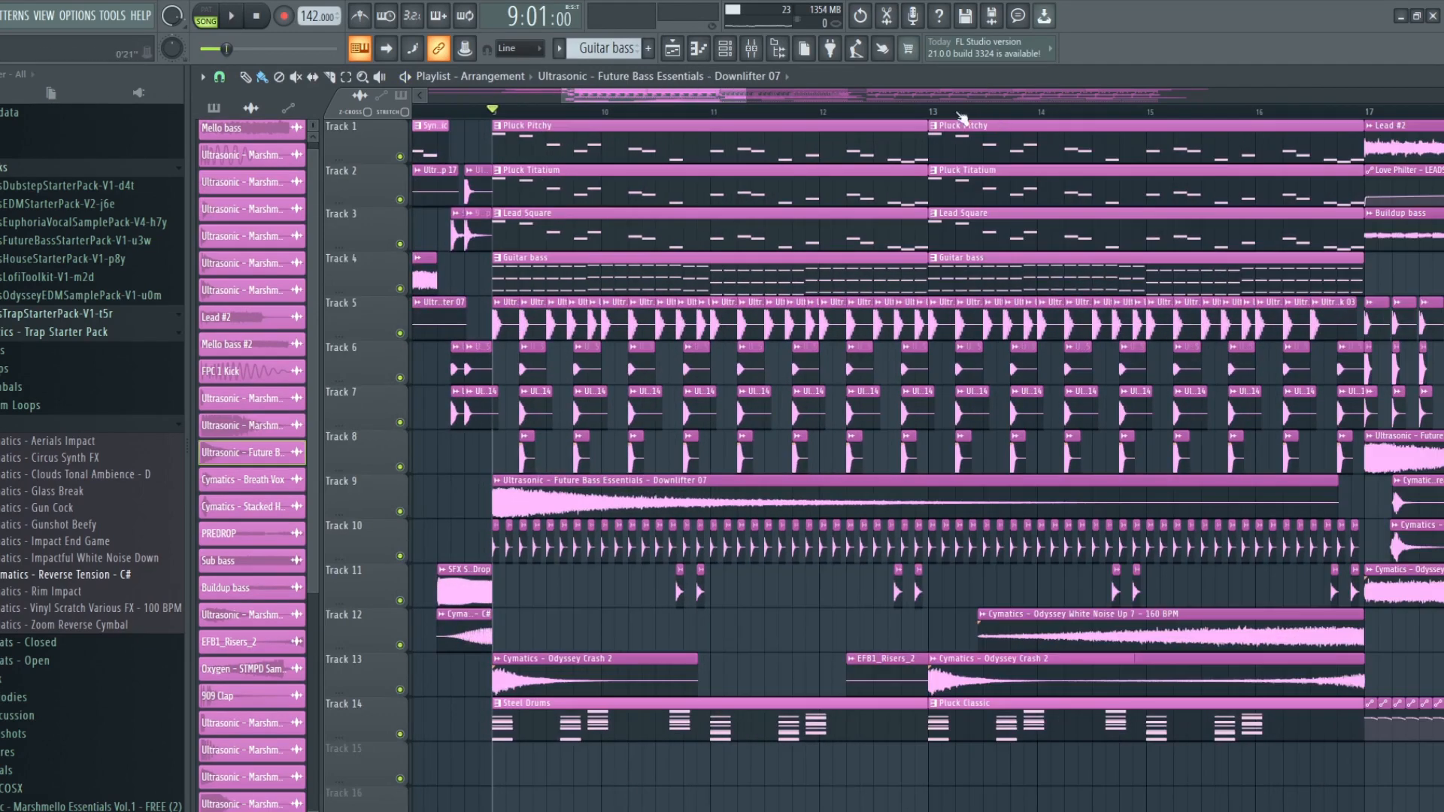
{"action": "scroll", "coordinate": [962, 117], "scroll_direction": "down", "scroll_amount": 3}
{"action": "key", "text": "space"}
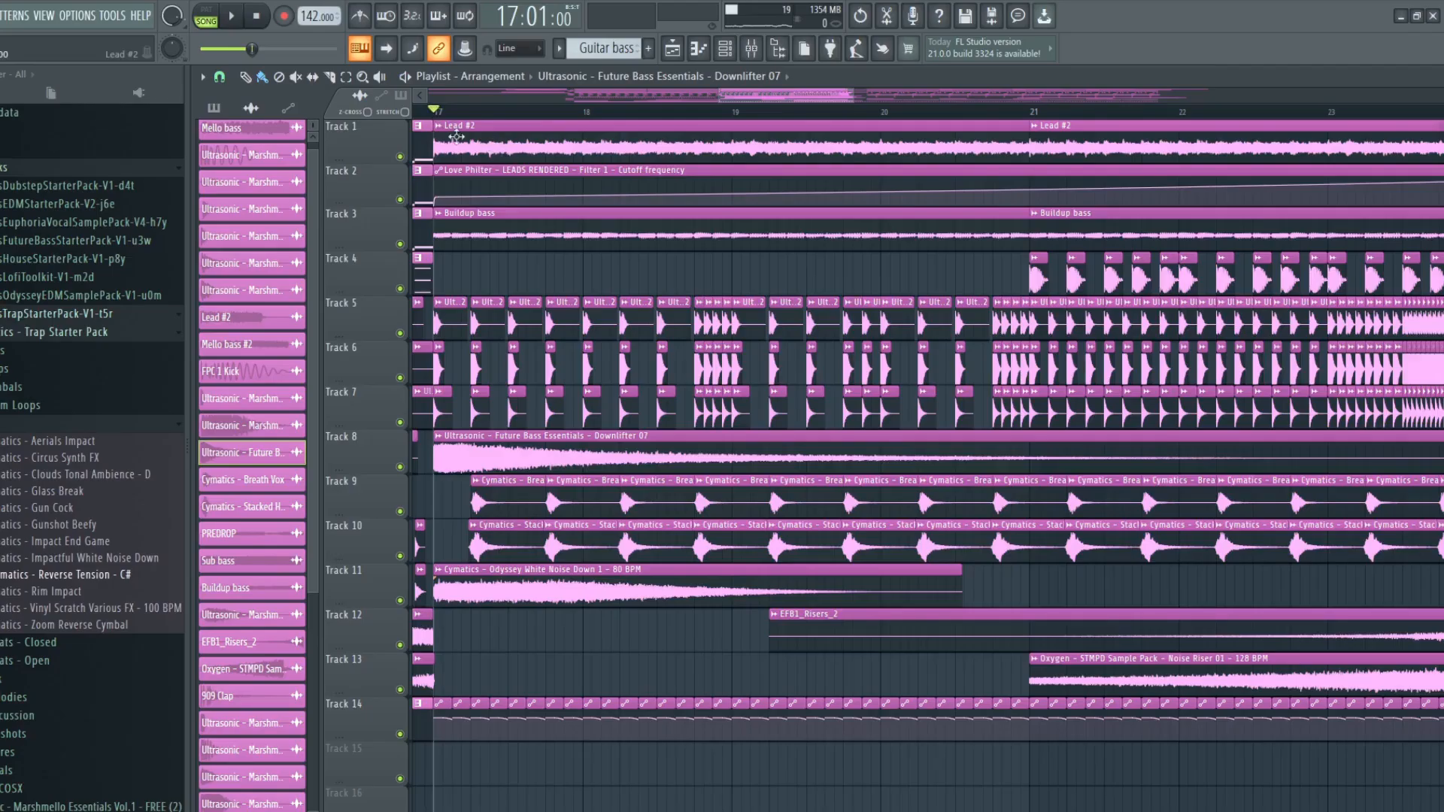
Step: Solo Track 5 in the buildup from bar 17, and view the Clap 02 and Track 4 FPC 1 Kick sample settings
{"action": "scroll", "coordinate": [476, 120], "scroll_direction": "down", "scroll_amount": 2}
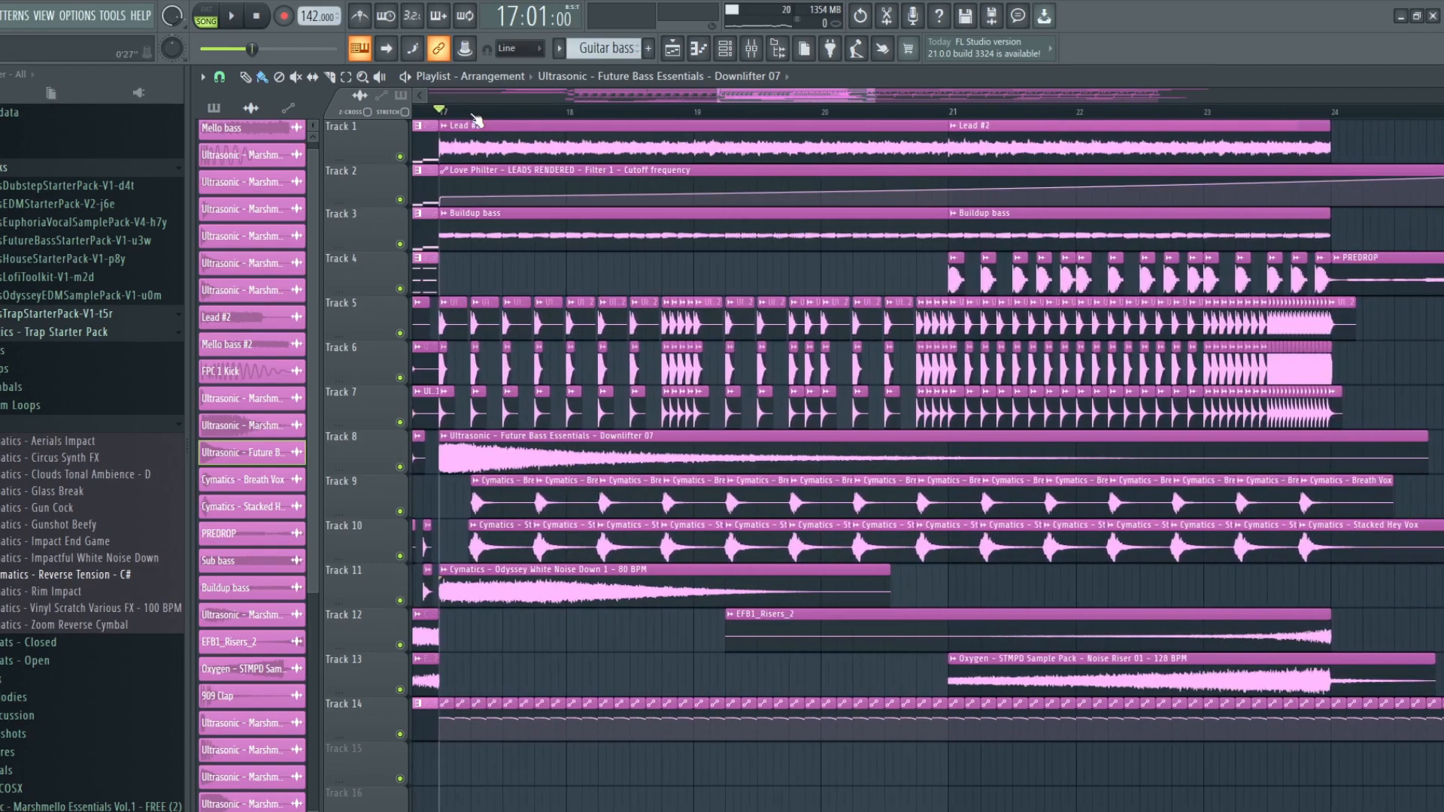
{"action": "right_click", "coordinate": [400, 333]}
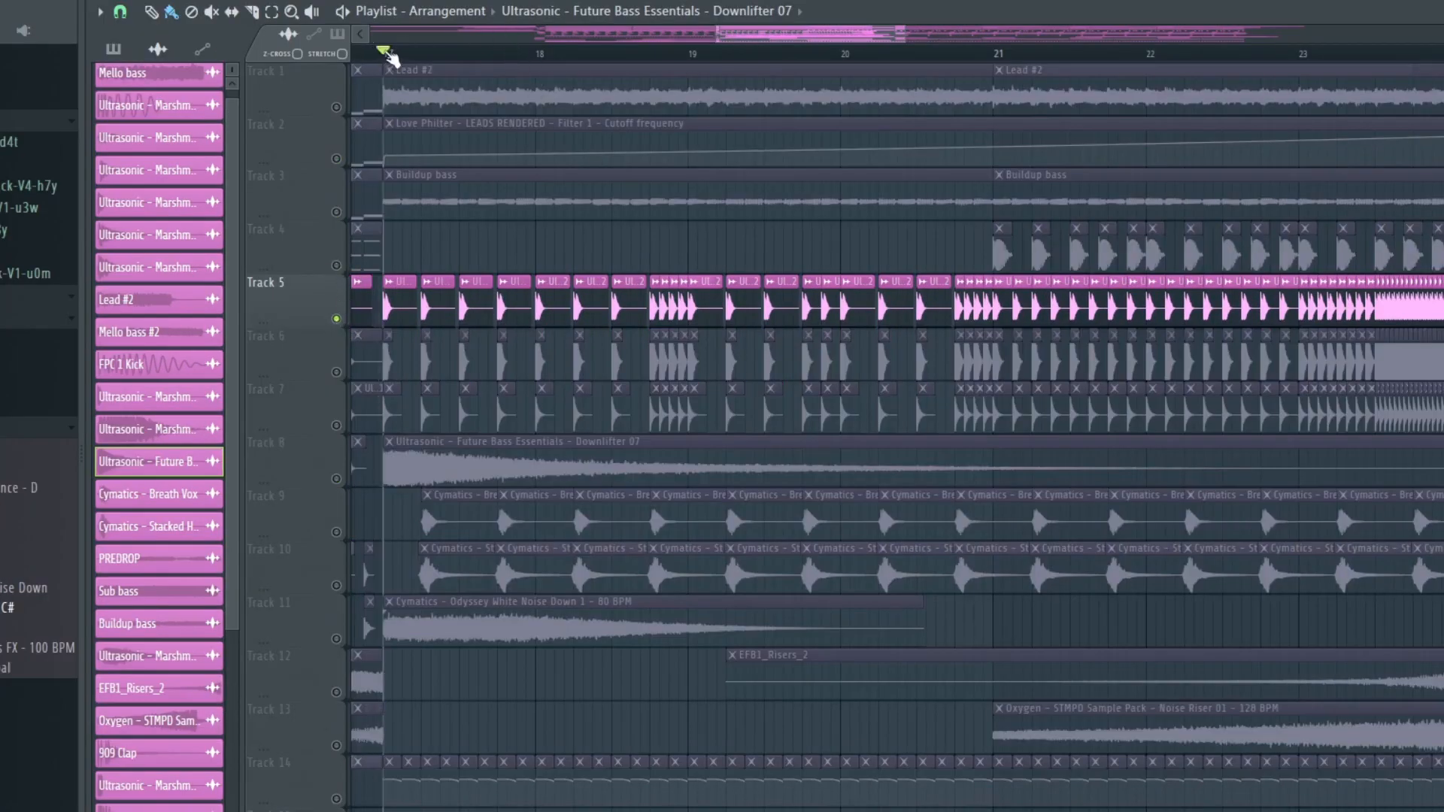
{"action": "double_click", "coordinate": [401, 301]}
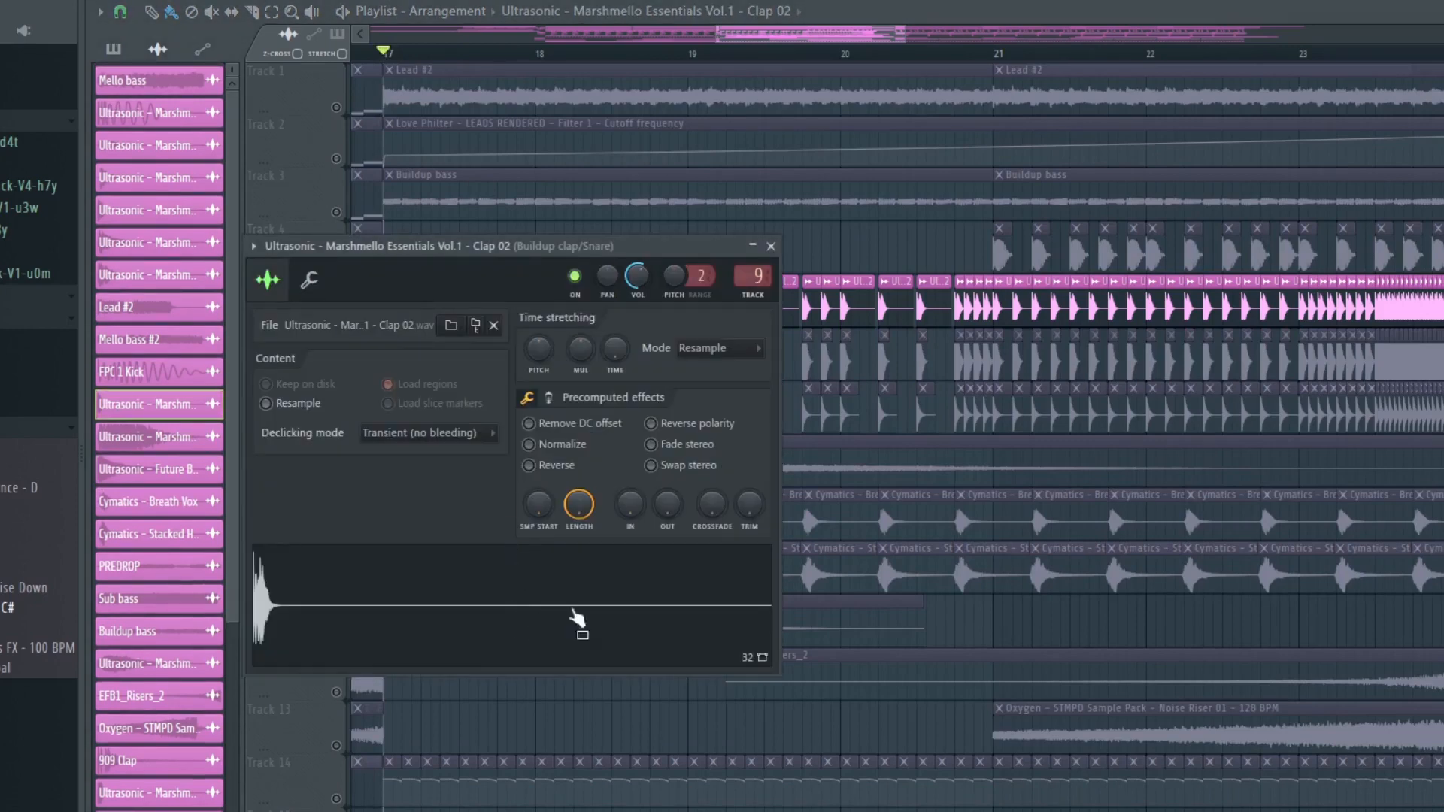
{"action": "left_click", "coordinate": [771, 246]}
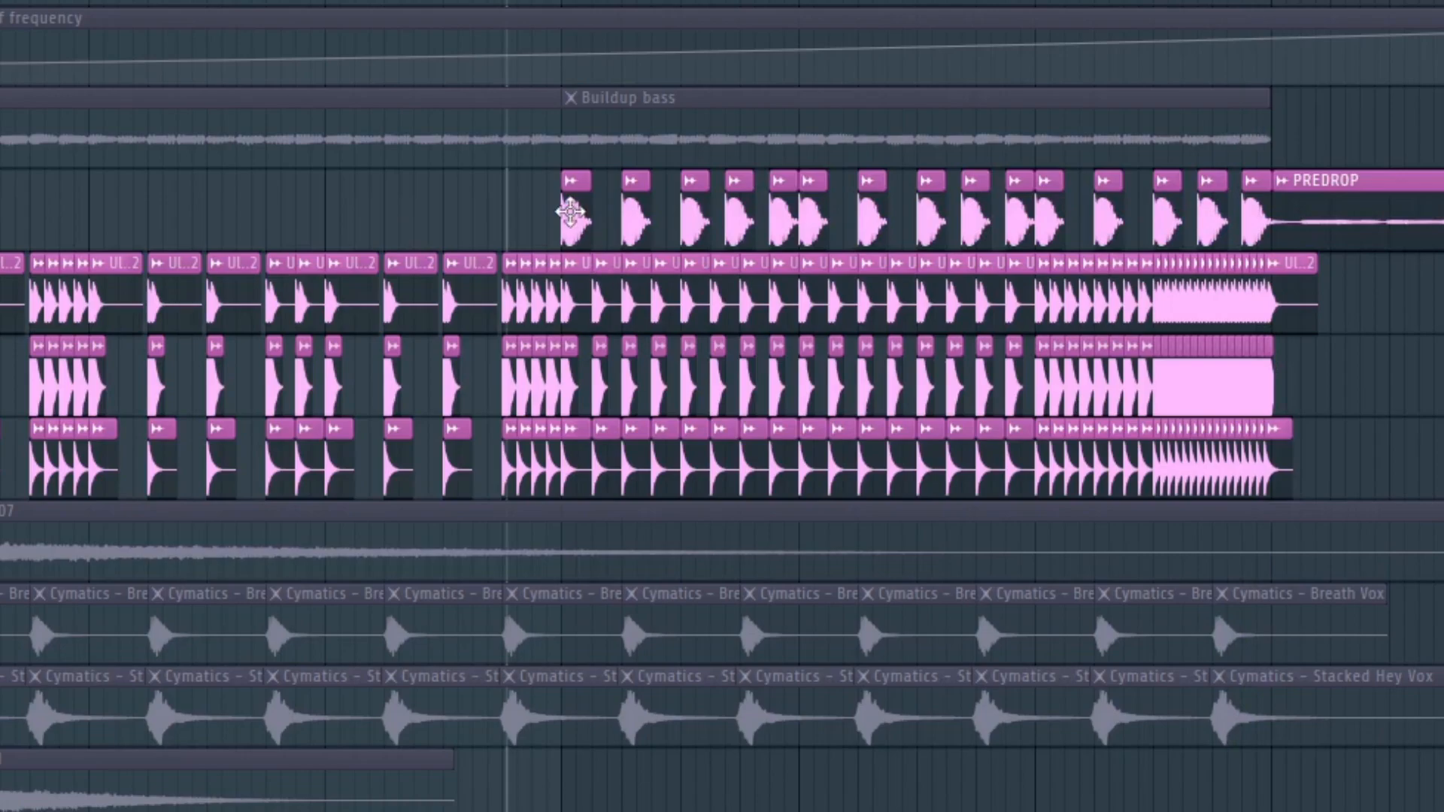
{"action": "double_click", "coordinate": [570, 213]}
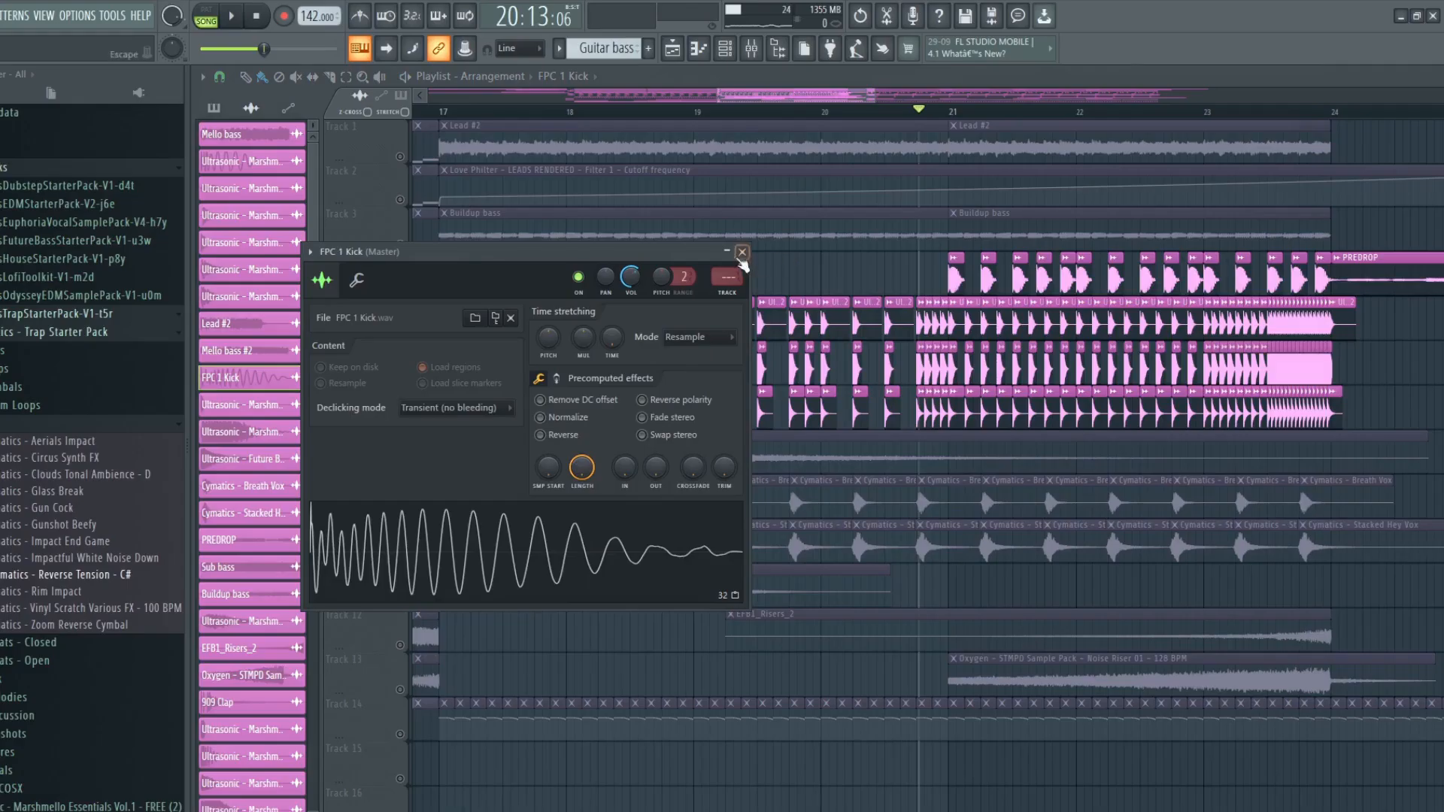
Step: Play the buildup drums on Tracks 4 to 7, then solo the Track 8 downlifter and the Track 11 white noise
{"action": "left_click", "coordinate": [177, 170]}
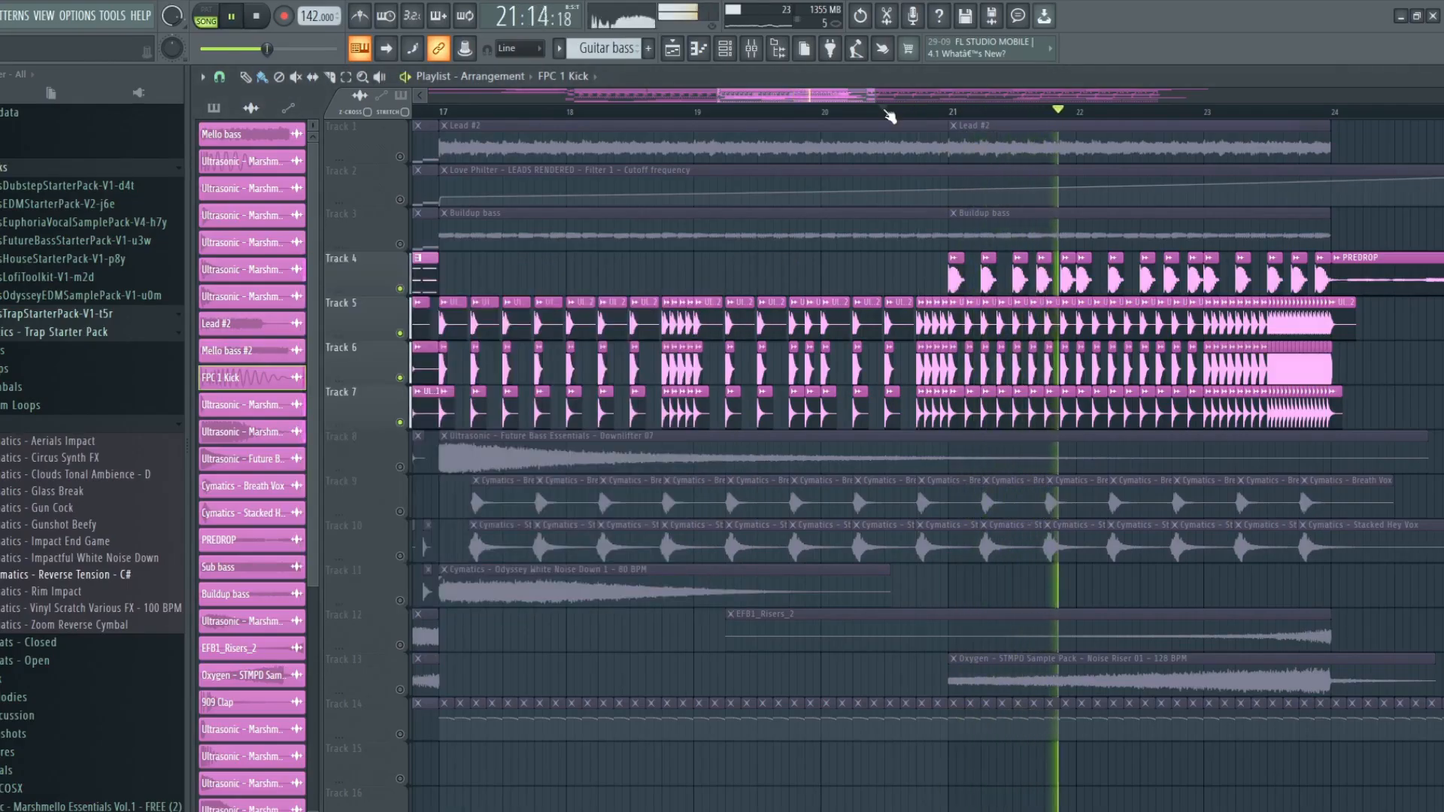
{"action": "right_click", "coordinate": [400, 467]}
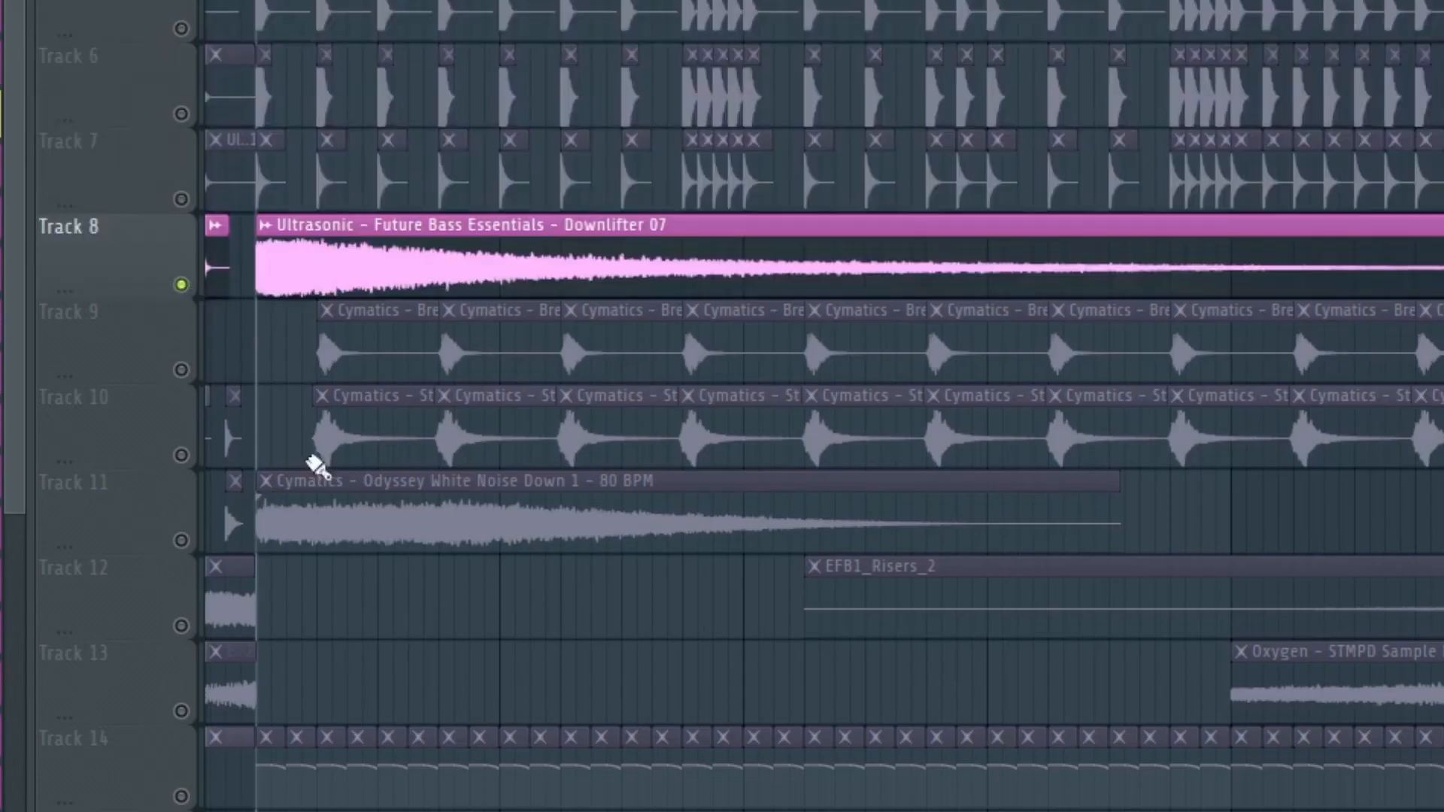
{"action": "right_click", "coordinate": [181, 540]}
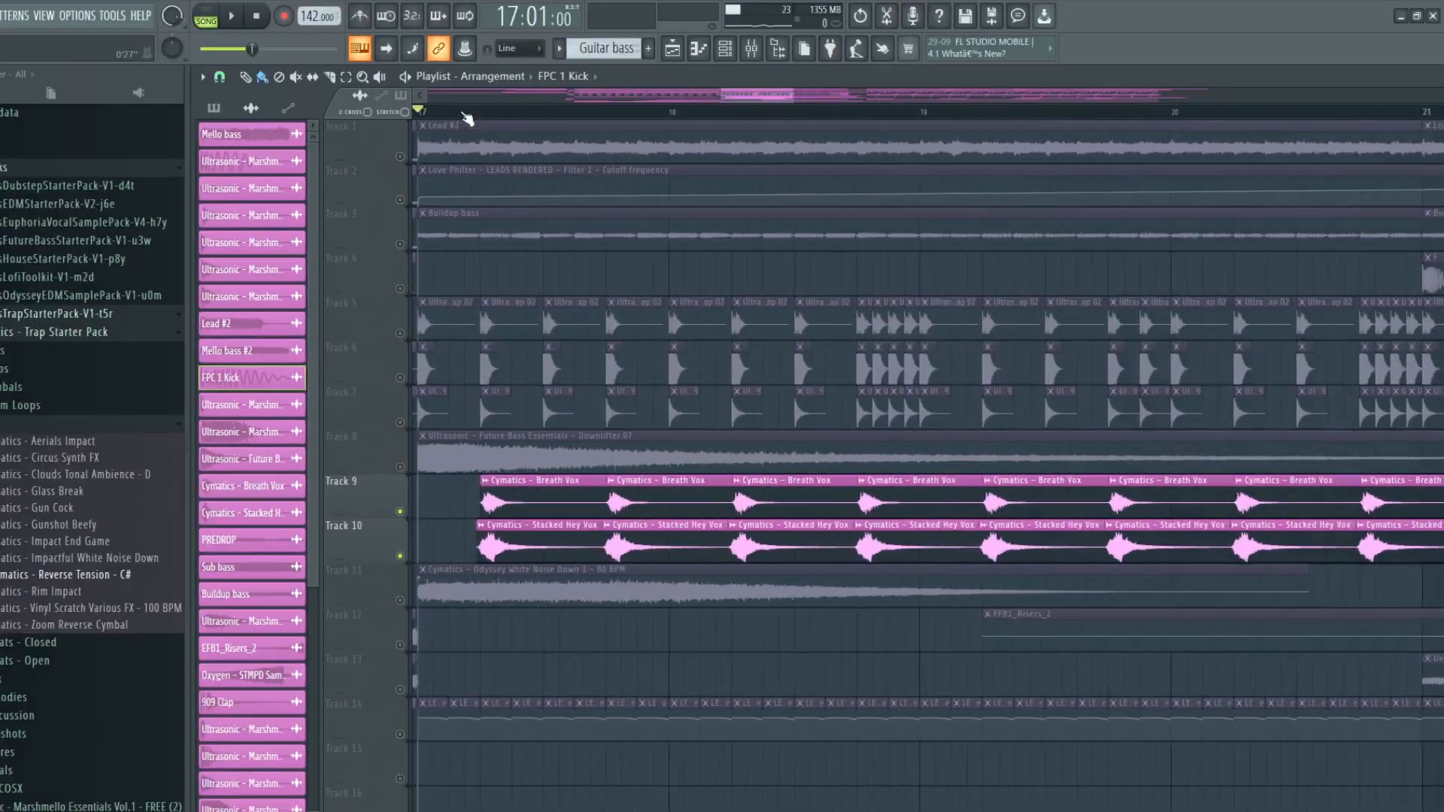
Step: Play the buildup drum, vox and noise layers from bar 17, and unmute the risers on Tracks 12 and 13
{"action": "scroll", "coordinate": [463, 114], "scroll_direction": "down", "scroll_amount": 2}
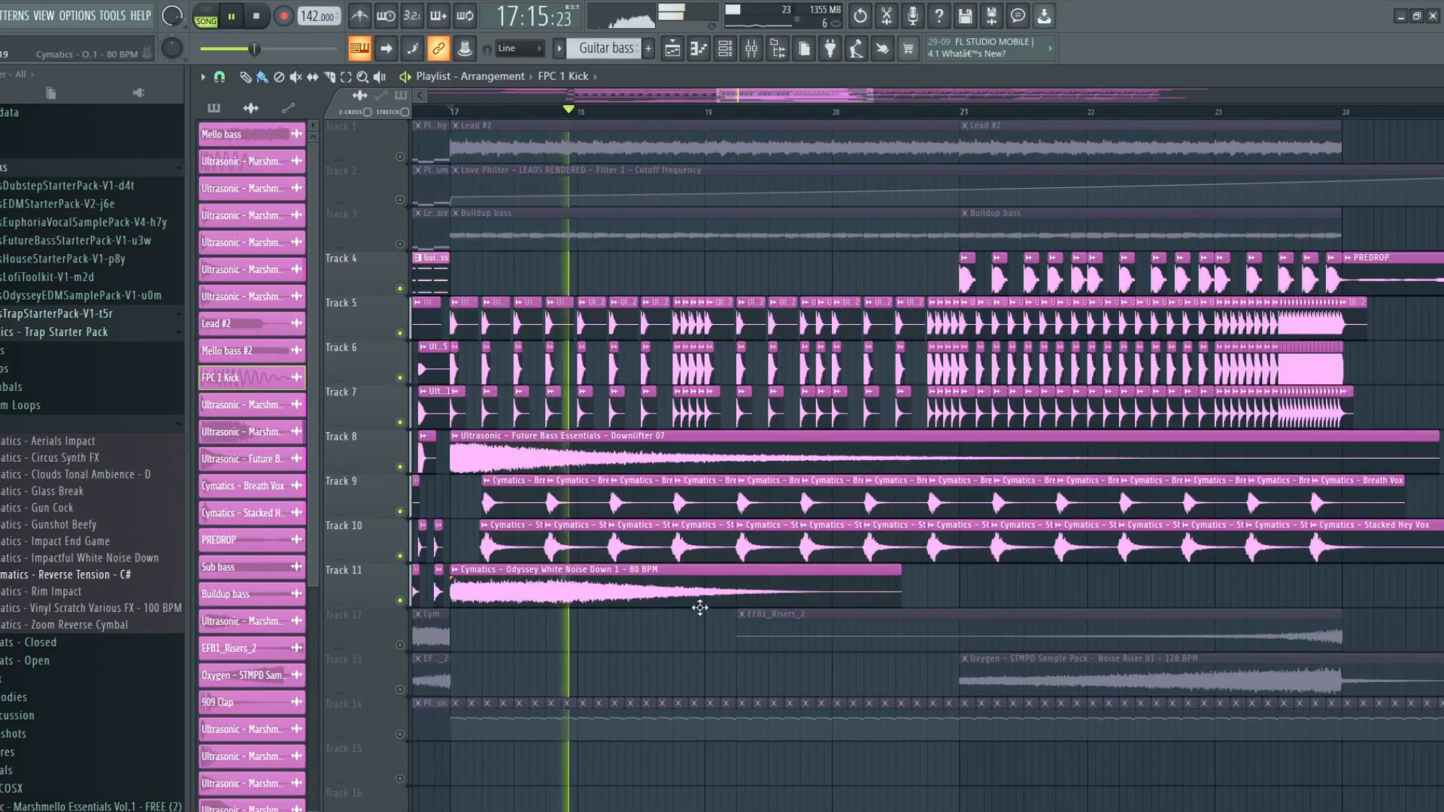
{"action": "left_click", "coordinate": [400, 690]}
{"action": "left_click", "coordinate": [399, 645]}
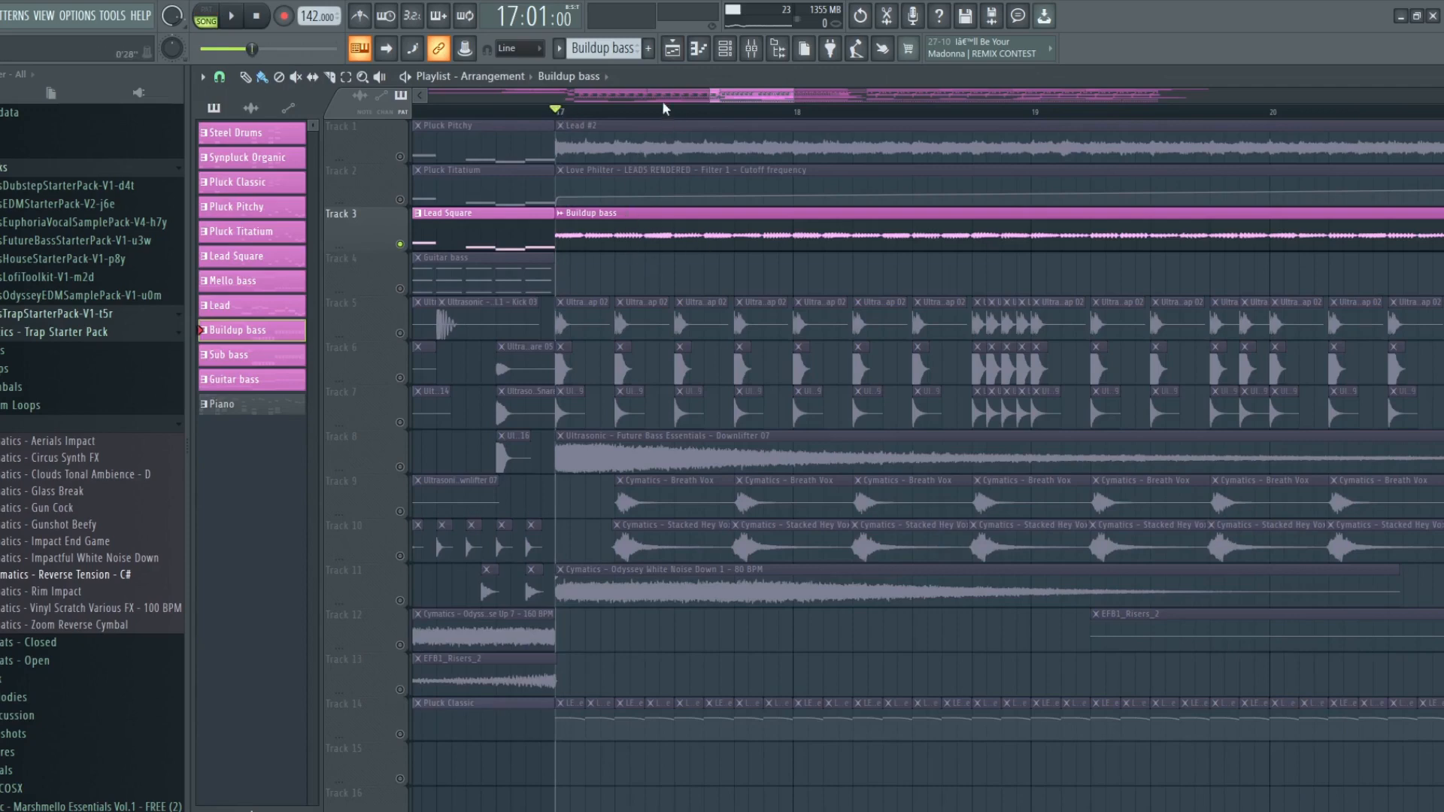
Step: Examine the notes of the Lead pattern in the Serum #2 piano roll
{"action": "left_click_drag", "start_coordinate": [665, 109], "coordinate": [805, 12]}
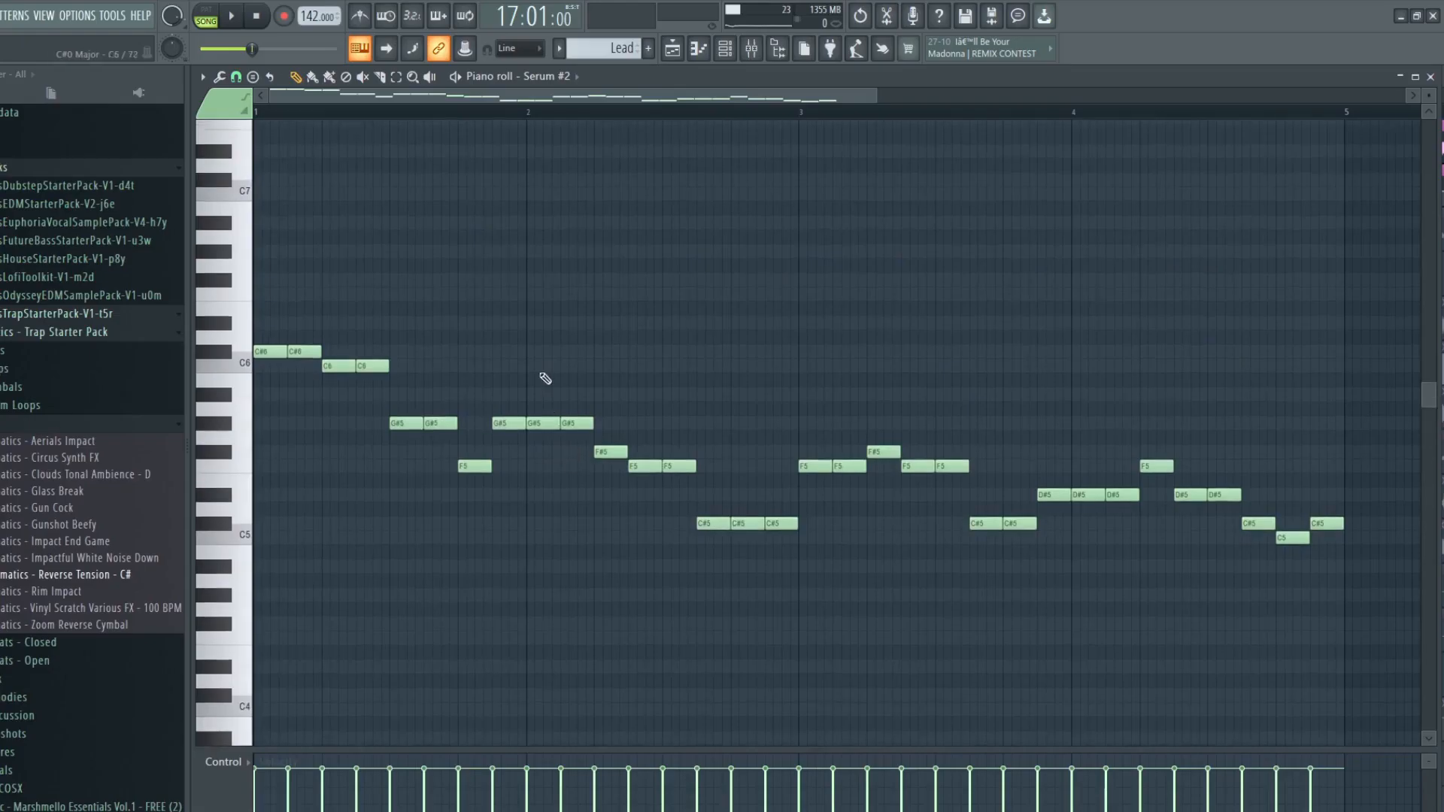
{"action": "scroll", "coordinate": [494, 296], "scroll_direction": "up", "scroll_amount": 2}
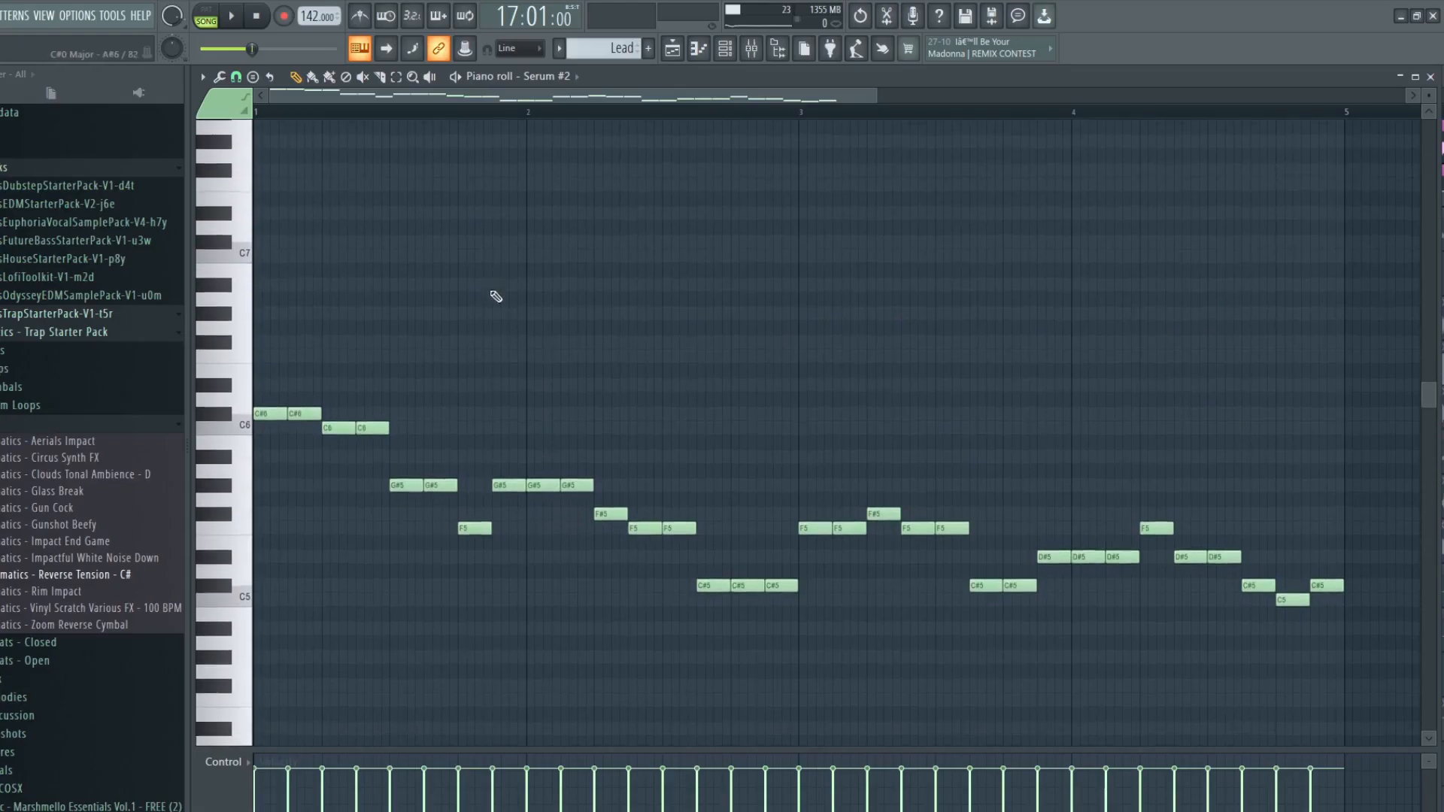
{"action": "scroll", "coordinate": [651, 242], "scroll_direction": "down", "scroll_amount": 2}
{"action": "scroll", "coordinate": [651, 243], "scroll_direction": "down", "scroll_amount": 2}
{"action": "scroll", "coordinate": [472, 113], "scroll_direction": "up", "scroll_amount": 1}
{"action": "left_click_drag", "start_coordinate": [447, 96], "coordinate": [370, 95]}
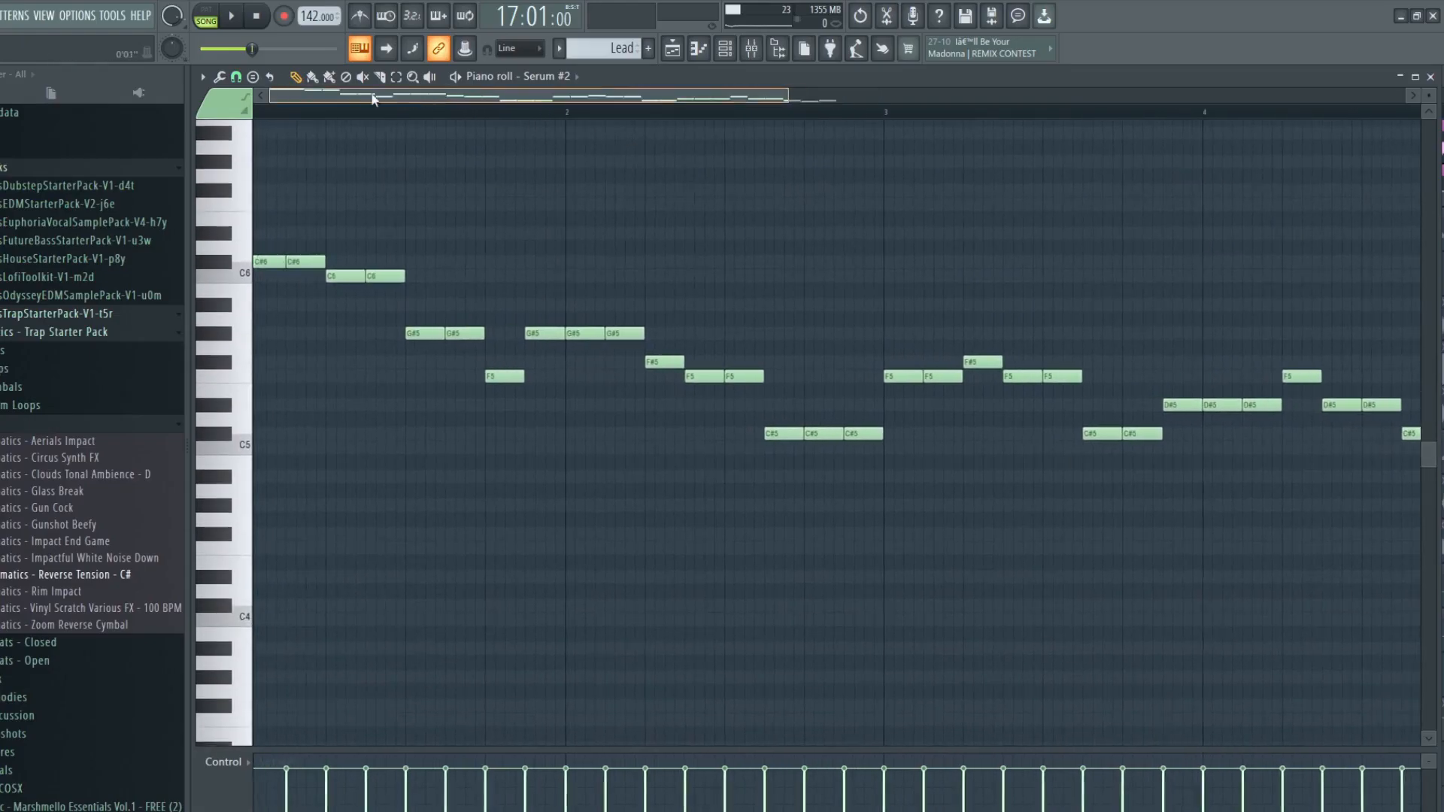
{"action": "scroll", "coordinate": [260, 115], "scroll_direction": "down", "scroll_amount": 2}
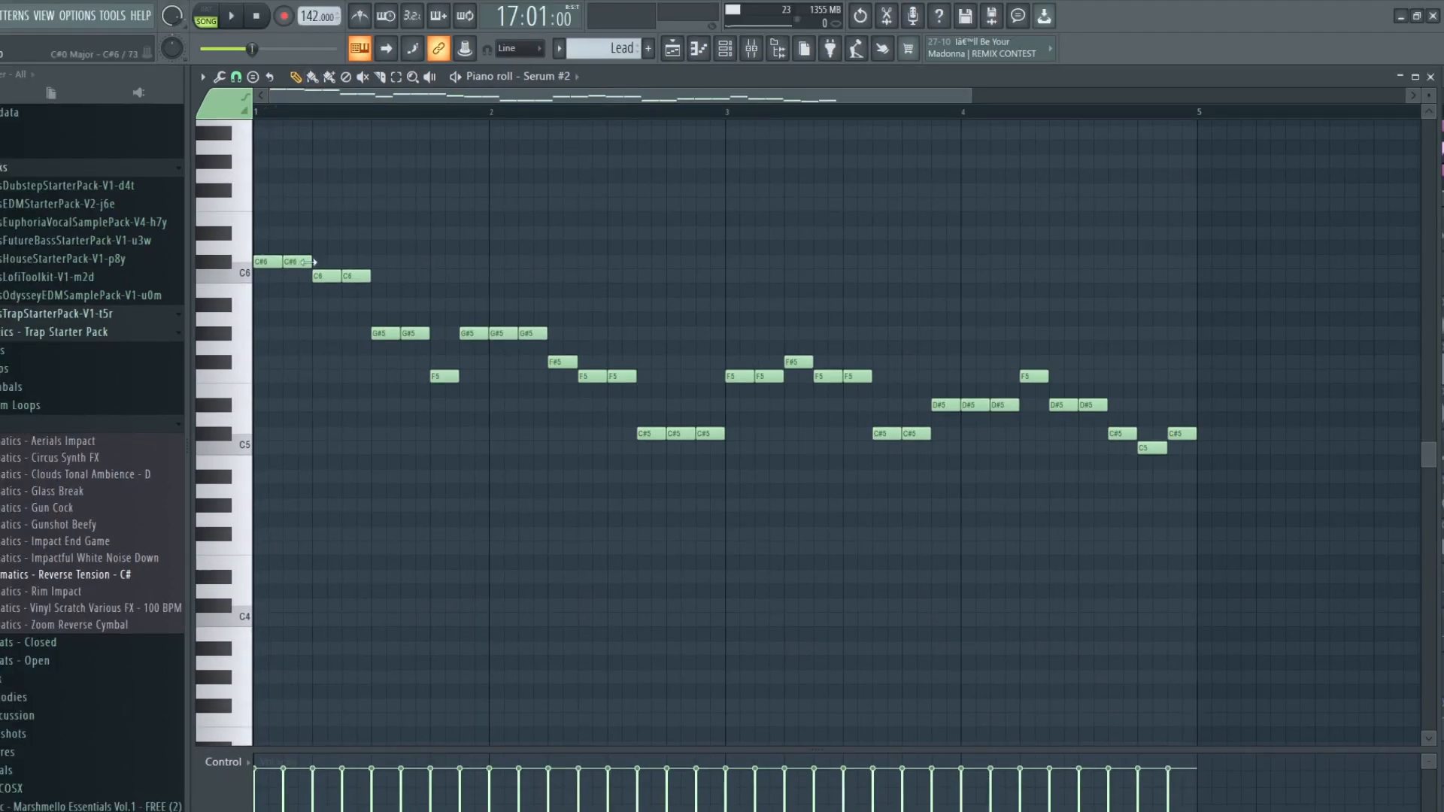
Step: Audition the Lead Square and Lead Detune layers of the Lead pattern separately, and view the Serum #4 LD - Stay preset
{"action": "key", "text": "F6"}
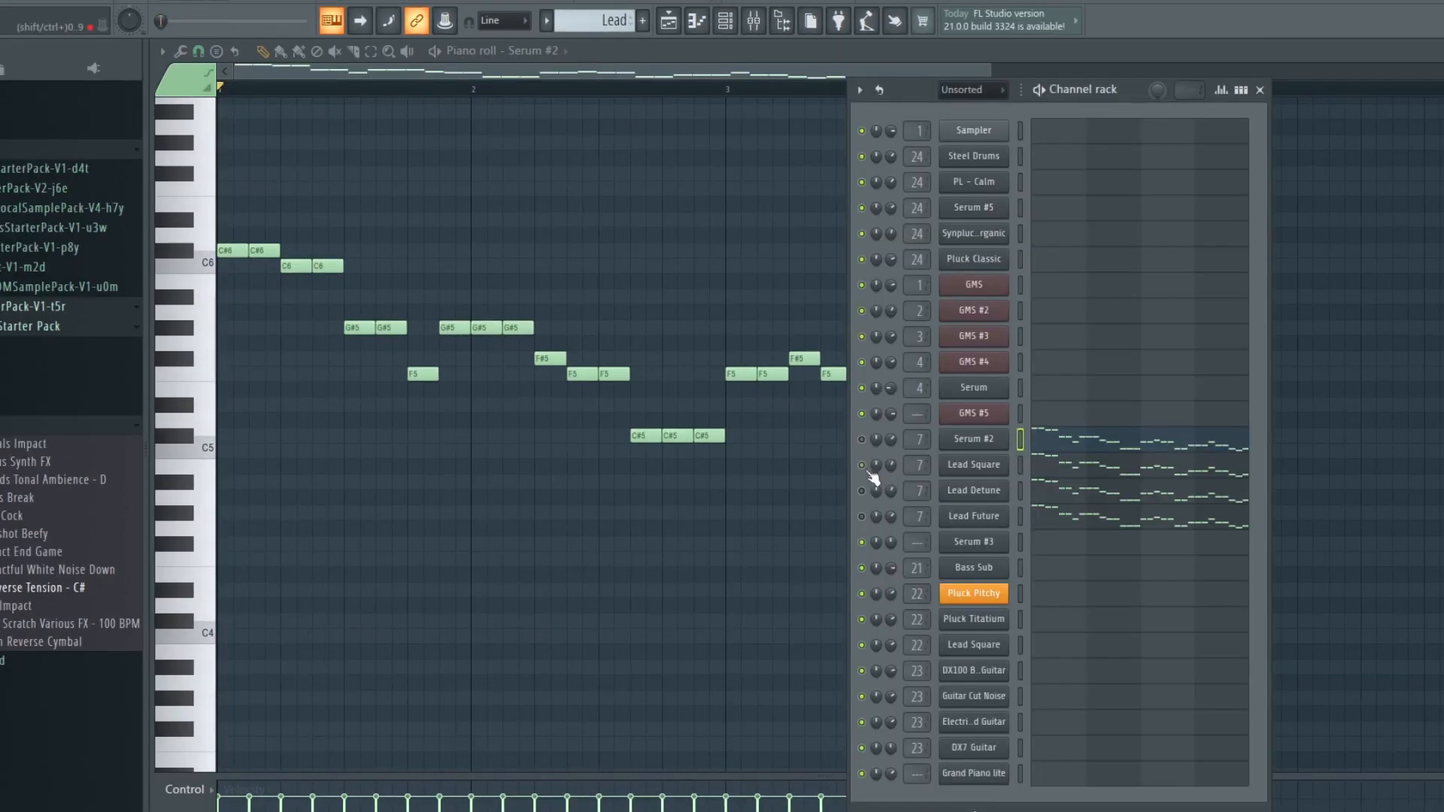
{"action": "key", "text": "space"}
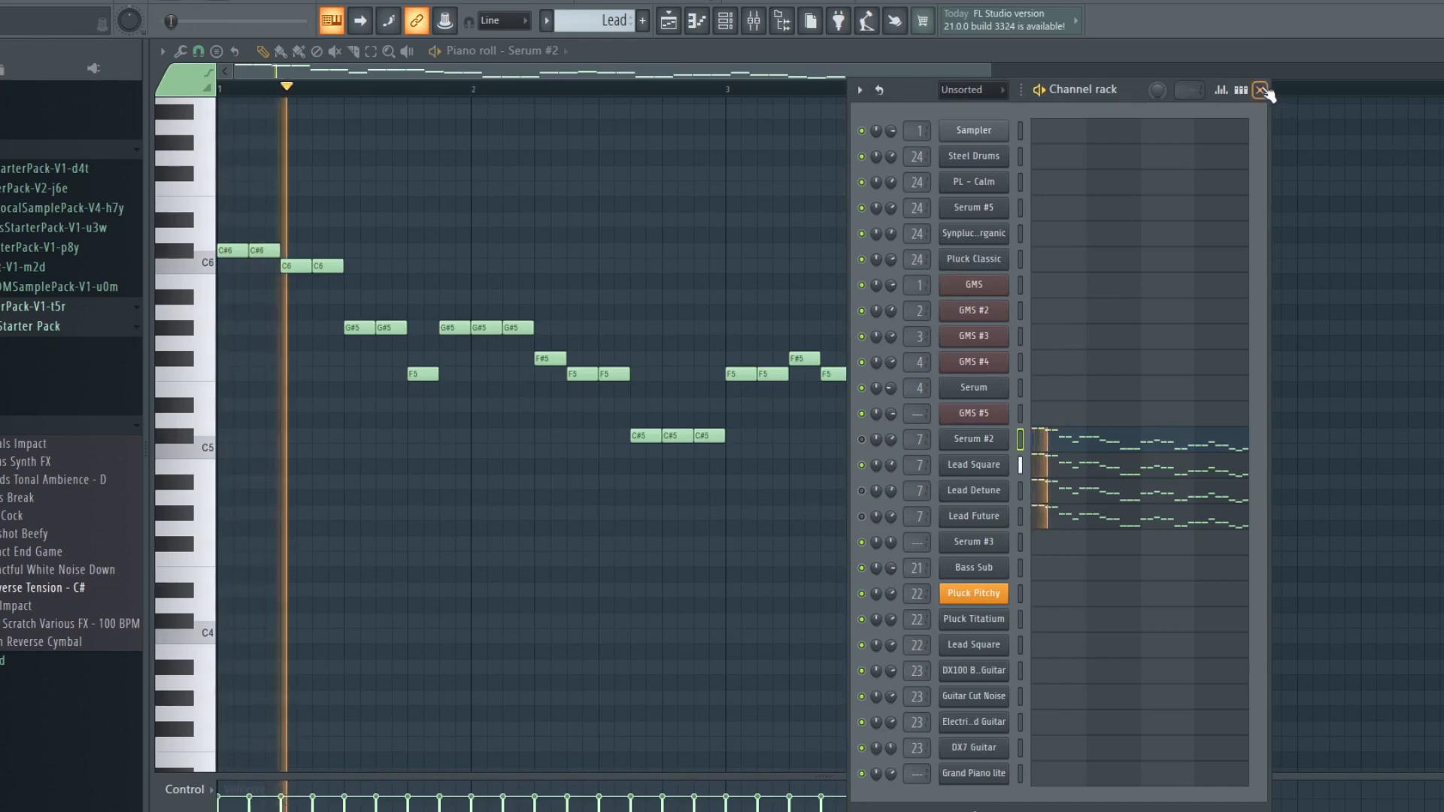
{"action": "left_click_drag", "start_coordinate": [945, 96], "coordinate": [1208, 197]}
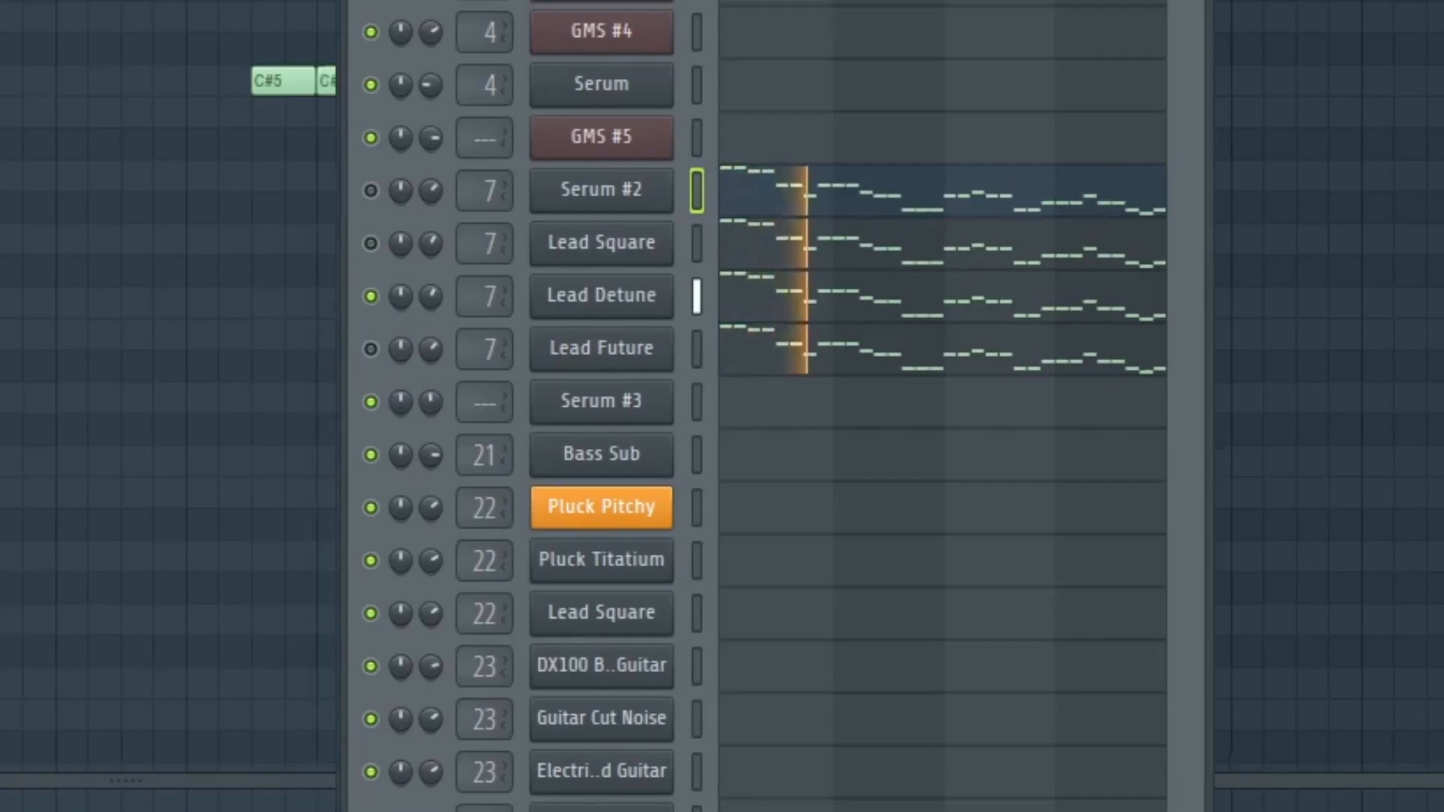
{"action": "left_click_drag", "start_coordinate": [775, 1], "coordinate": [1164, 12]}
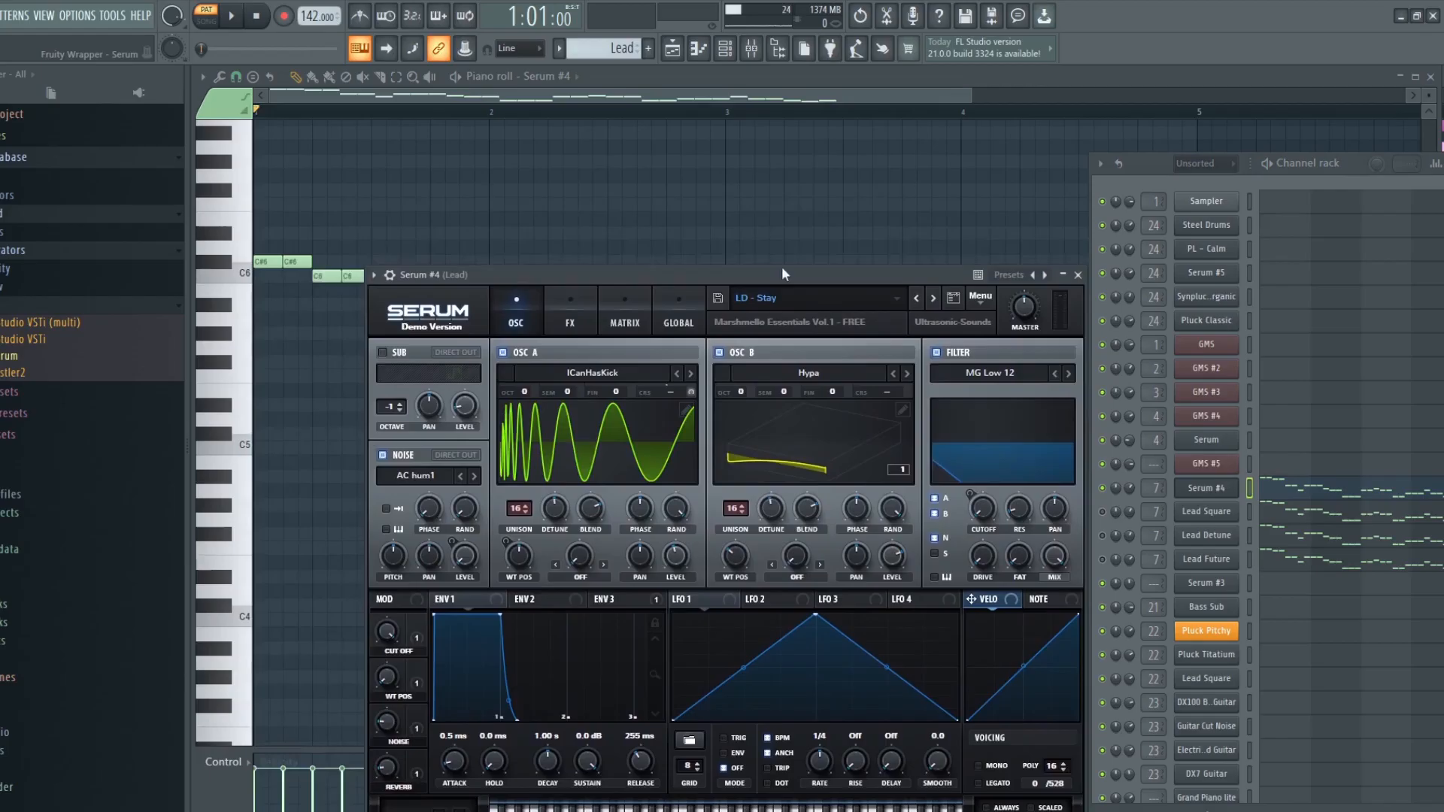
{"action": "left_click_drag", "start_coordinate": [783, 268], "coordinate": [665, 189]}
{"action": "key", "text": "space"}
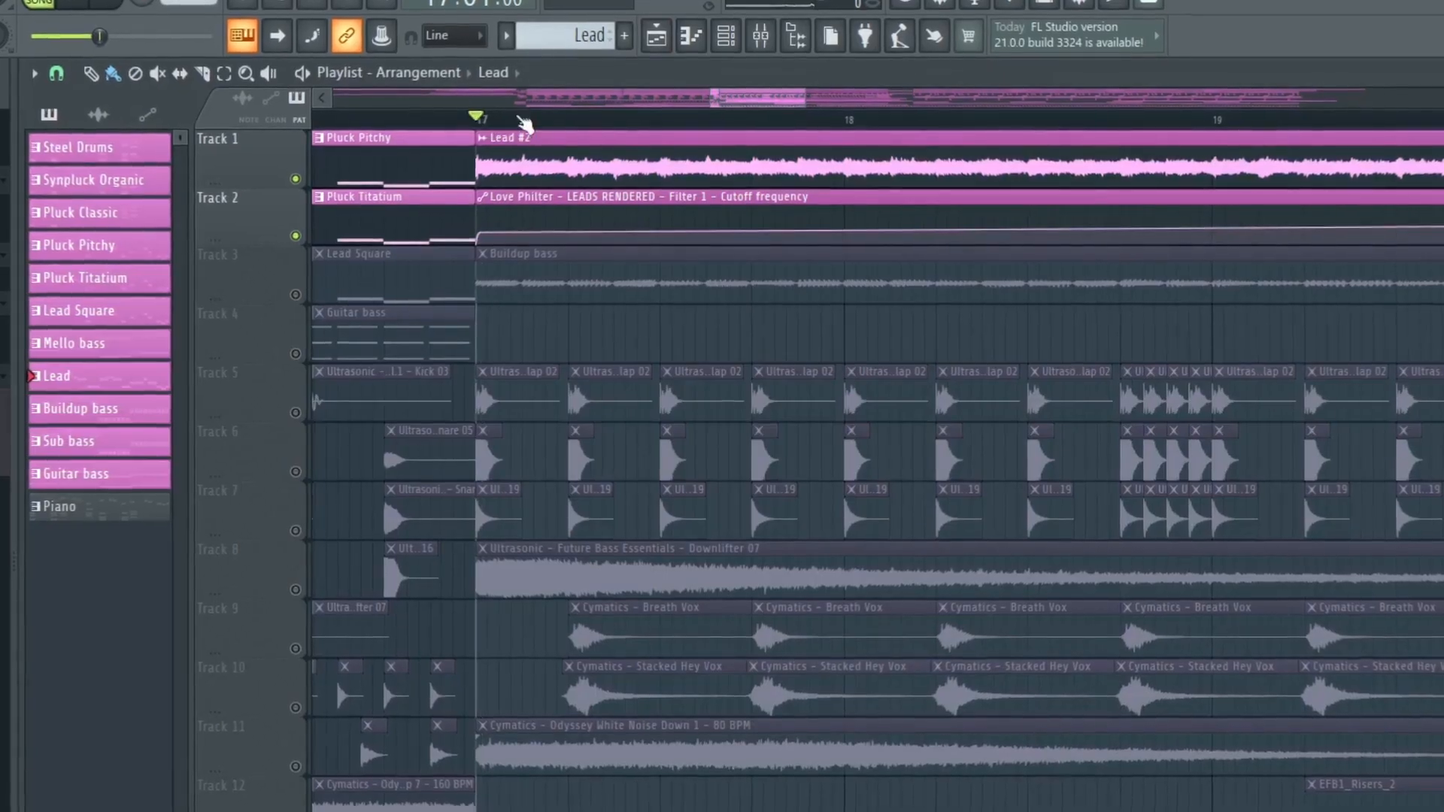
Step: Play Track 1's Lead #2 alone from bar 17, and inspect the cutoff in the LEADS RENDERED Fruity Love Philter
{"action": "key", "text": "space"}
{"action": "scroll", "coordinate": [656, 117], "scroll_direction": "down", "scroll_amount": 5}
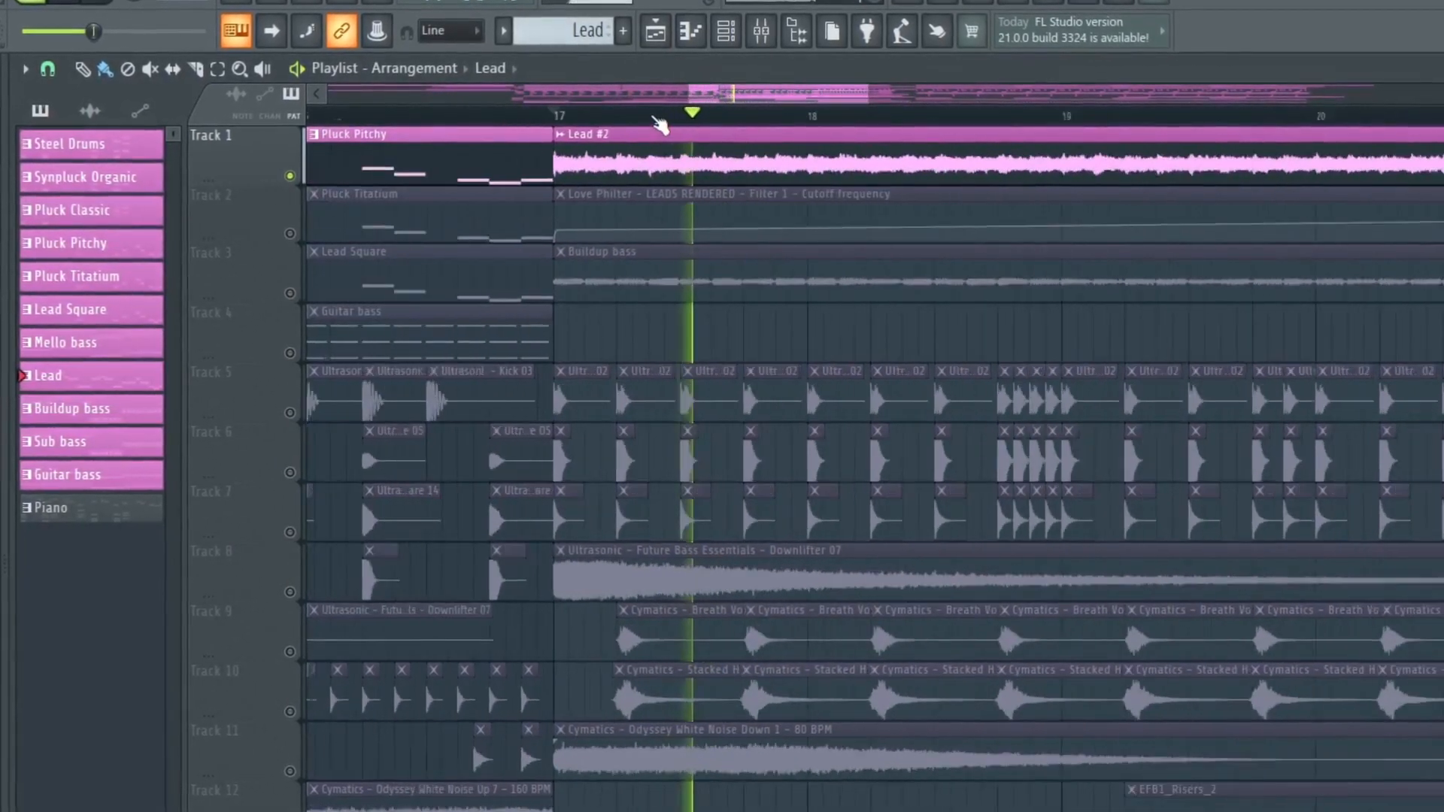
{"action": "mouse_move", "coordinate": [761, 98]}
{"action": "left_mouse_down"}
{"action": "mouse_move", "coordinate": [801, 94]}
{"action": "mouse_move", "coordinate": [747, 90]}
{"action": "left_mouse_up"}
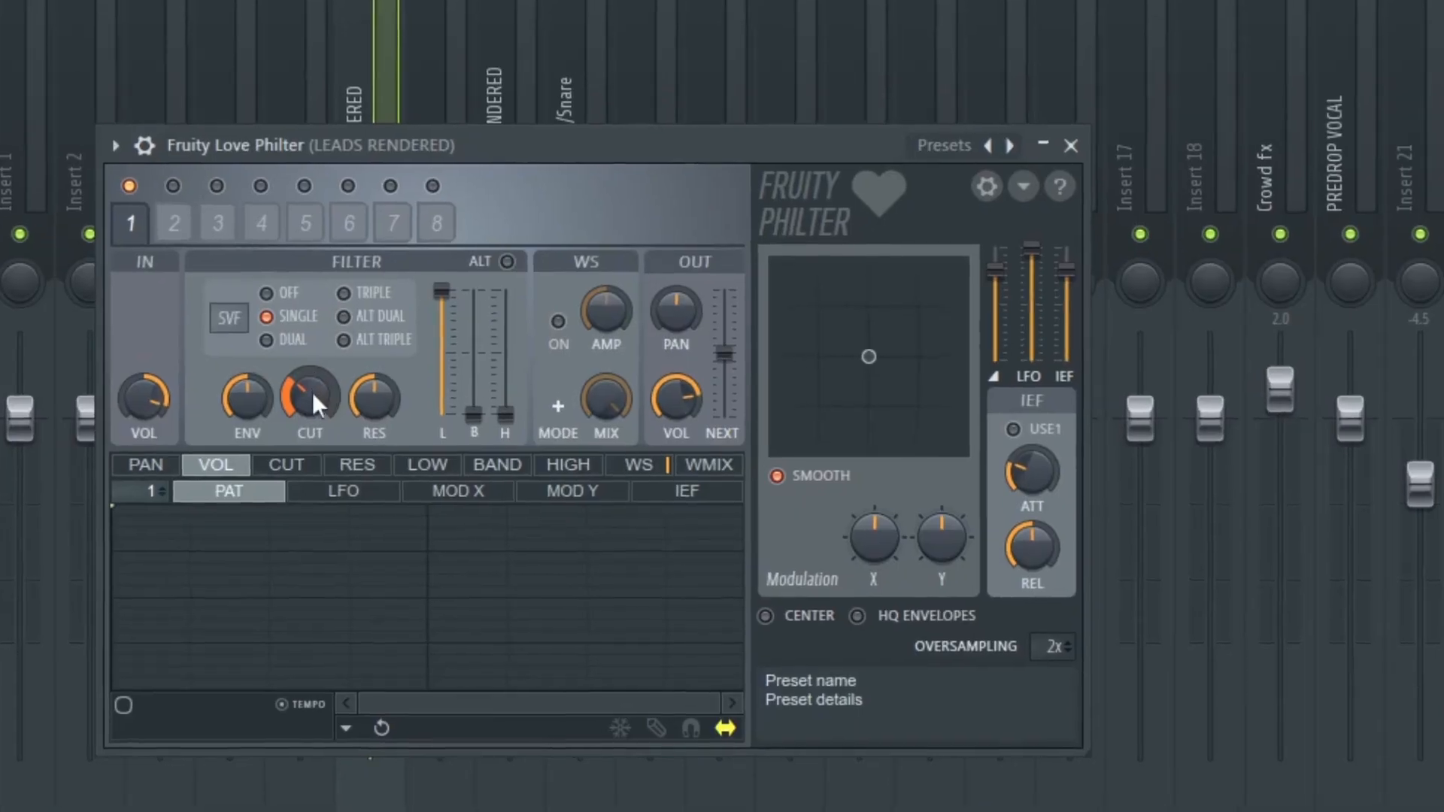
{"action": "right_click", "coordinate": [312, 370]}
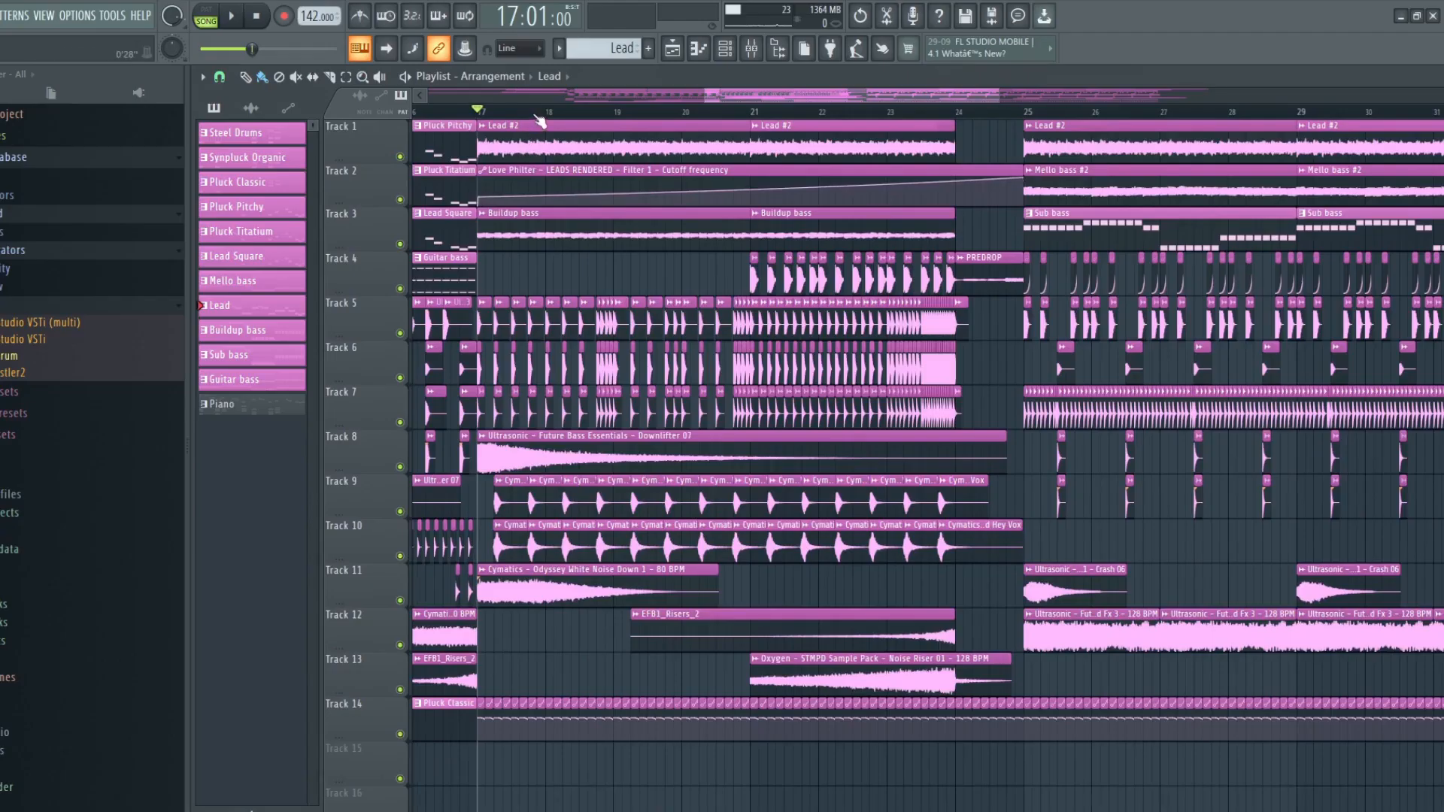
Step: Play the full buildup from bar 17 with all playlist tracks audible
{"action": "scroll", "coordinate": [549, 220], "scroll_direction": "up", "scroll_amount": 2}
{"action": "key", "text": "space"}
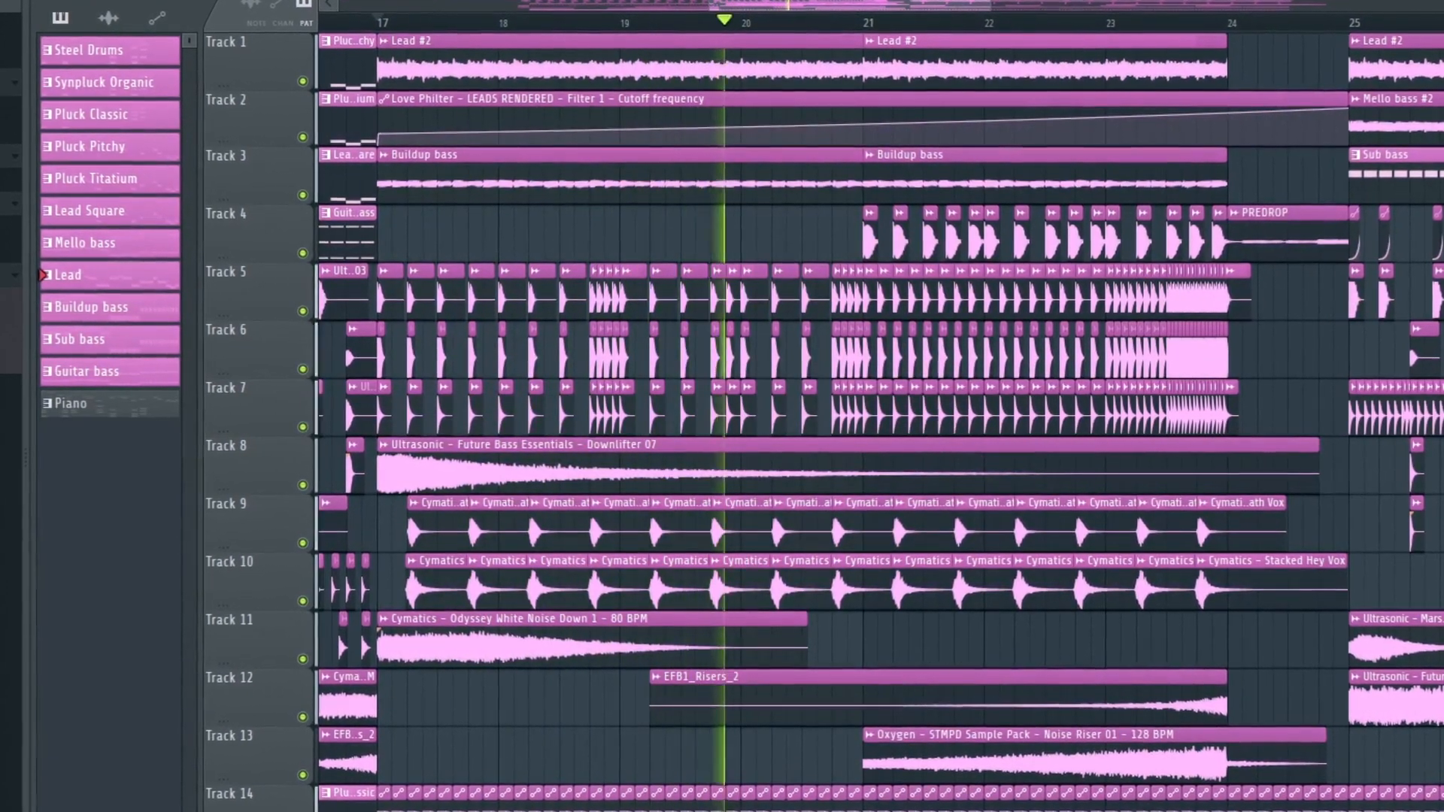
{"action": "scroll", "coordinate": [1306, 29], "scroll_direction": "up", "scroll_amount": 4}
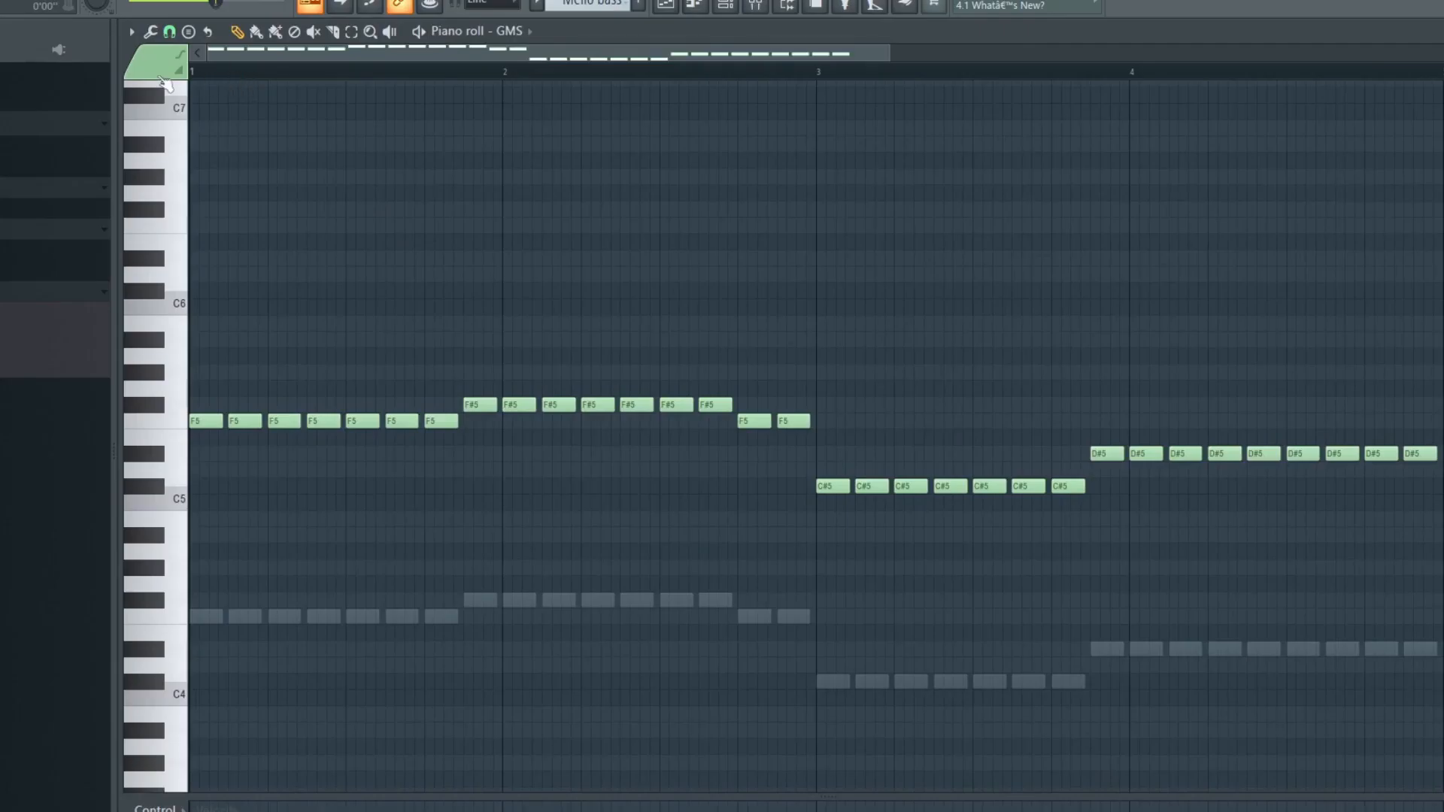
Step: Show the channel rack beside the Mello bass notes, and audition the pattern's GMS and Serum layers
{"action": "left_click", "coordinate": [735, 7]}
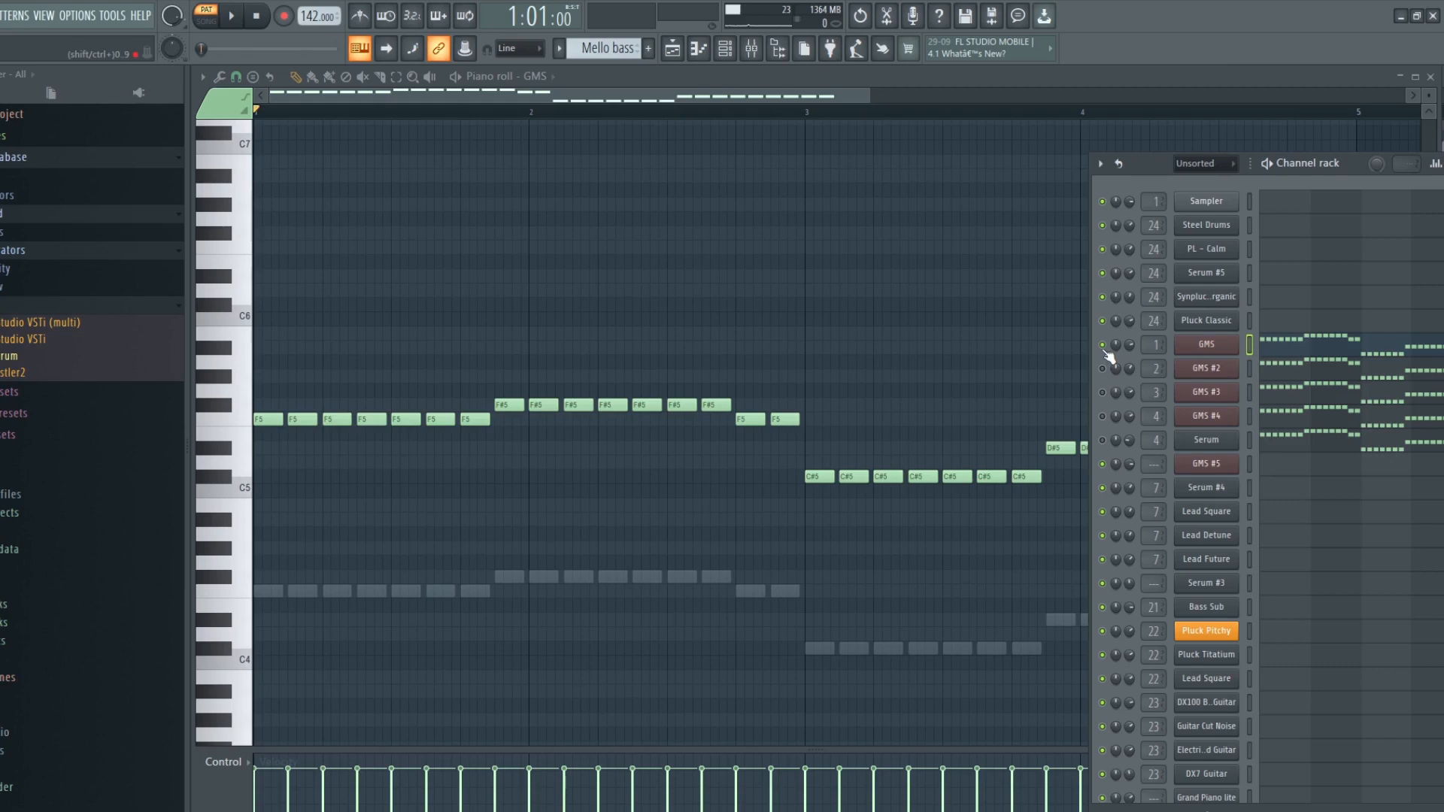
{"action": "key", "text": "space"}
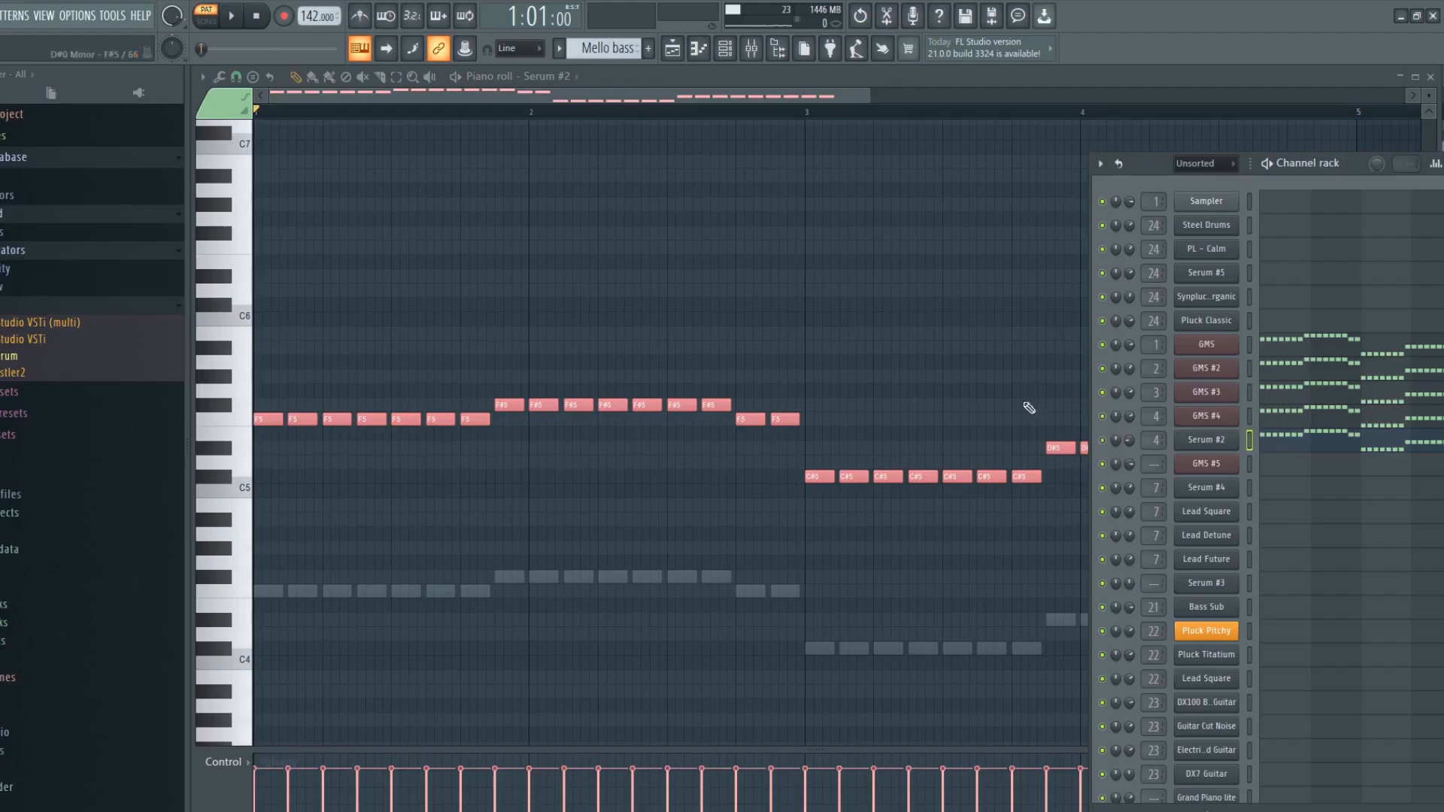
{"action": "left_click", "coordinate": [212, 140]}
{"action": "key", "text": "space"}
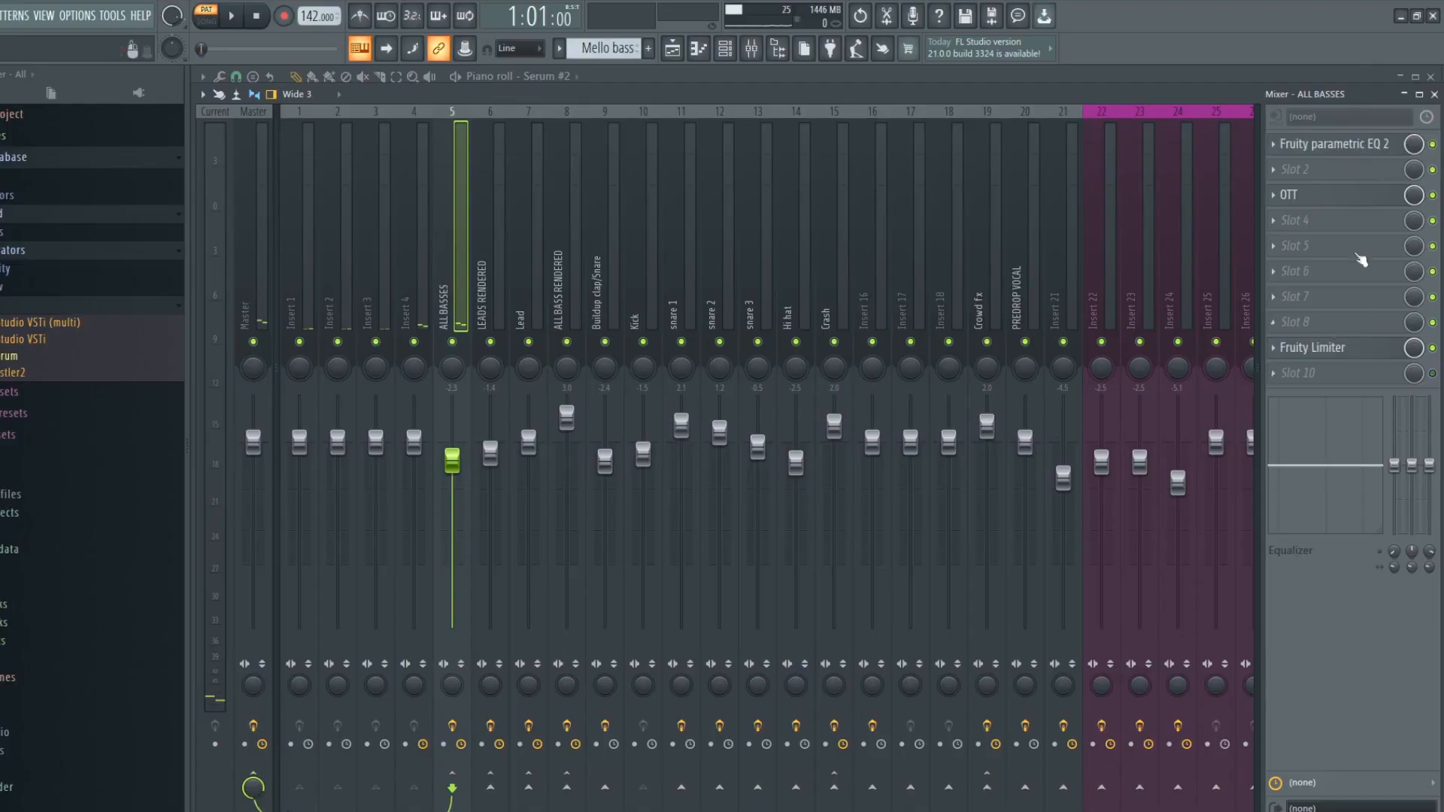
Step: Inspect the Fruity parametric EQ 2 on the ALL BASSES mixer track
{"action": "left_click", "coordinate": [1308, 149]}
{"action": "left_click_drag", "start_coordinate": [379, 360], "coordinate": [382, 360]}
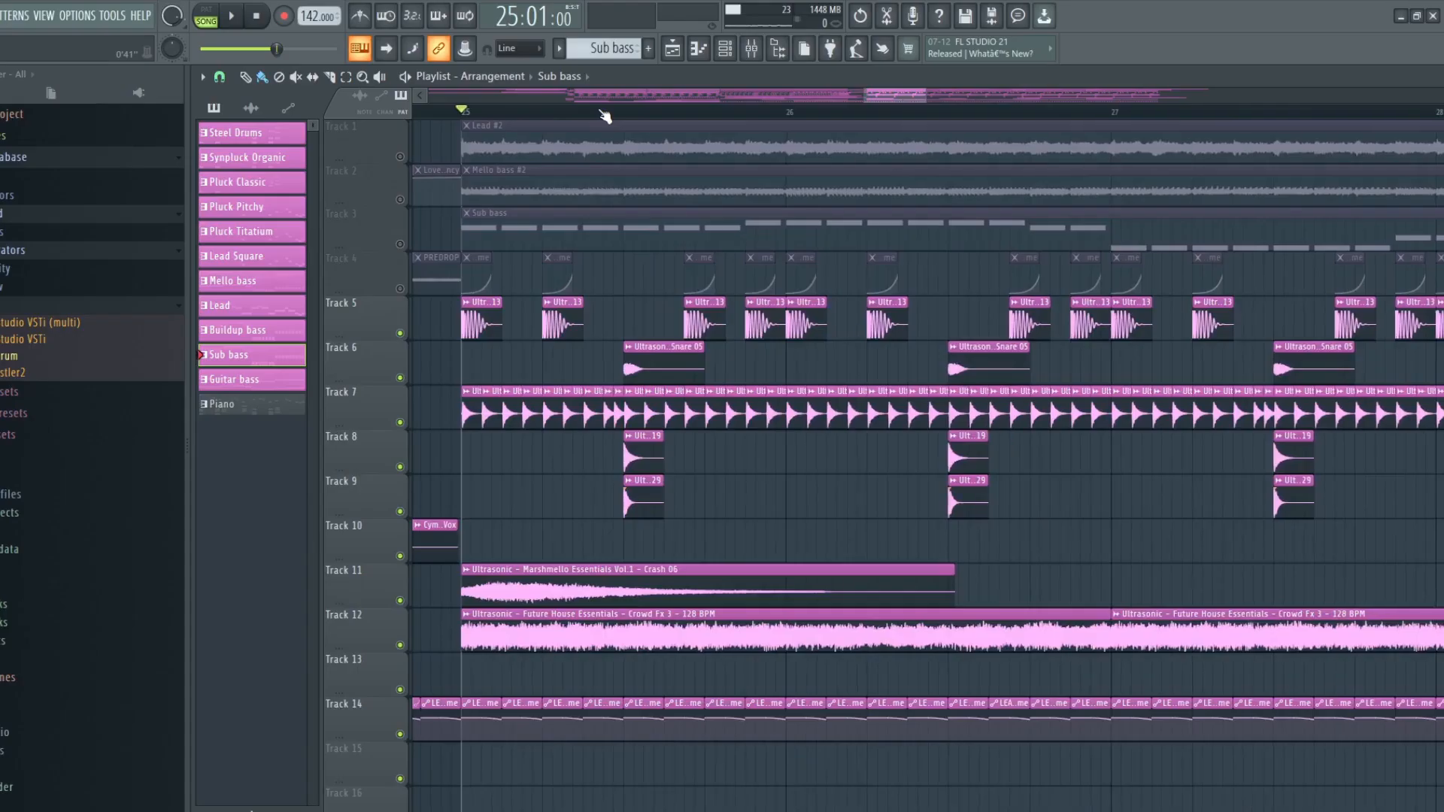
Step: Solo the Kick 13 clips on Track 5 and play the drop from bar 25
{"action": "scroll", "coordinate": [605, 115], "scroll_direction": "down", "scroll_amount": 2}
{"action": "scroll", "coordinate": [499, 116], "scroll_direction": "up", "scroll_amount": 6}
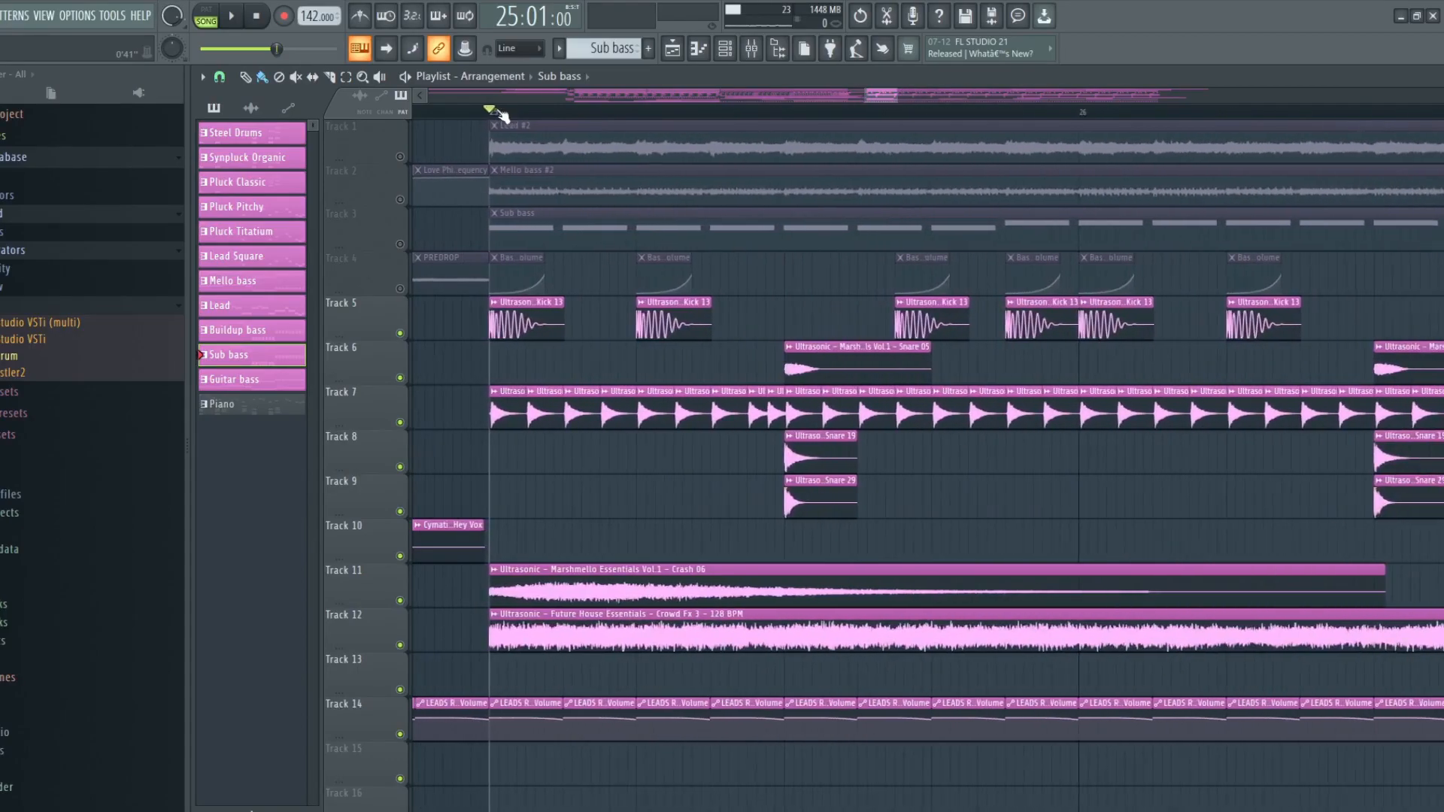
{"action": "scroll", "coordinate": [498, 116], "scroll_direction": "down", "scroll_amount": 3}
{"action": "right_click", "coordinate": [399, 334]}
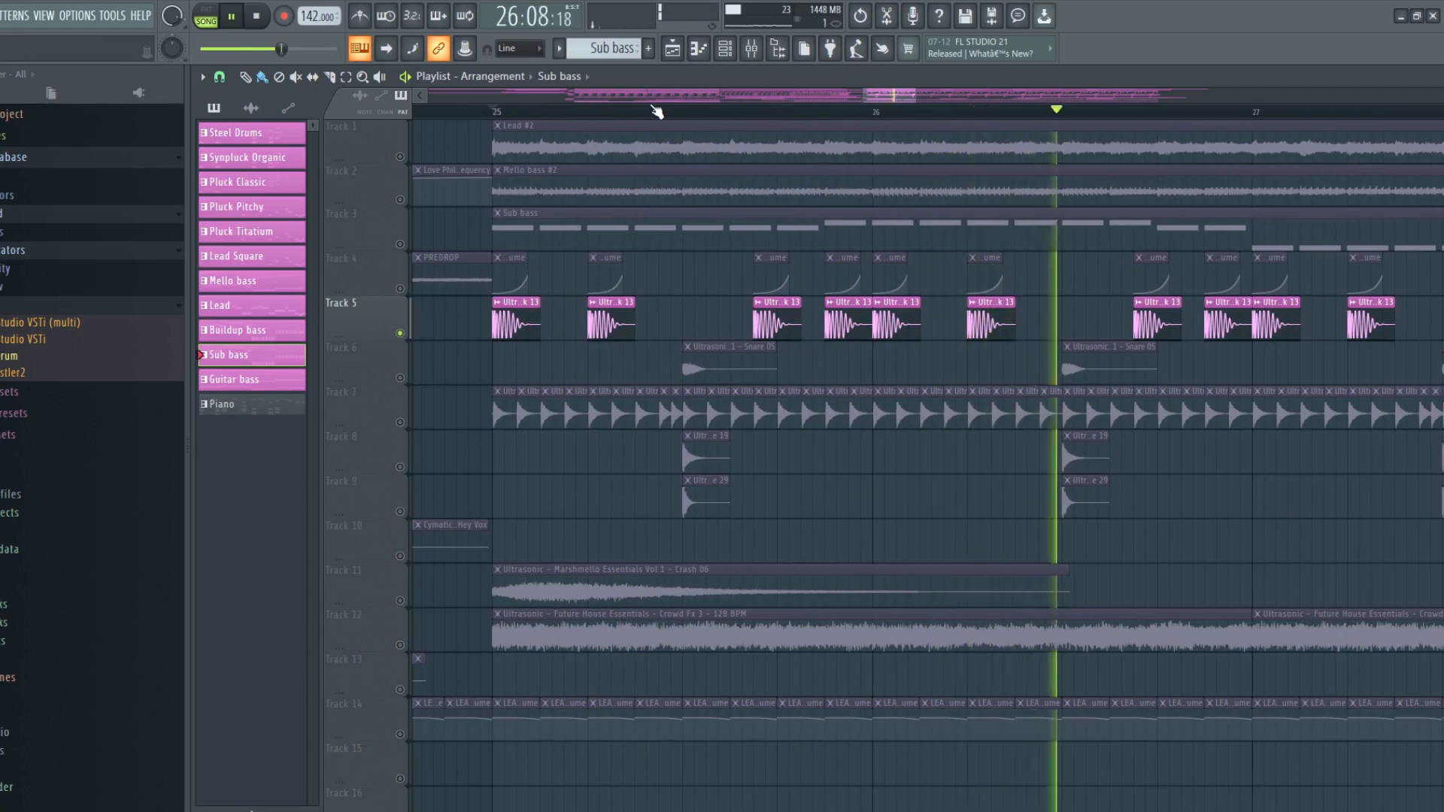
{"action": "scroll", "coordinate": [657, 113], "scroll_direction": "down", "scroll_amount": 1}
{"action": "key", "text": "space"}
Step: Solo the Track 6 snare in the drop, and layer the Track 8 and Track 9 snares with it
{"action": "right_click", "coordinate": [400, 378]}
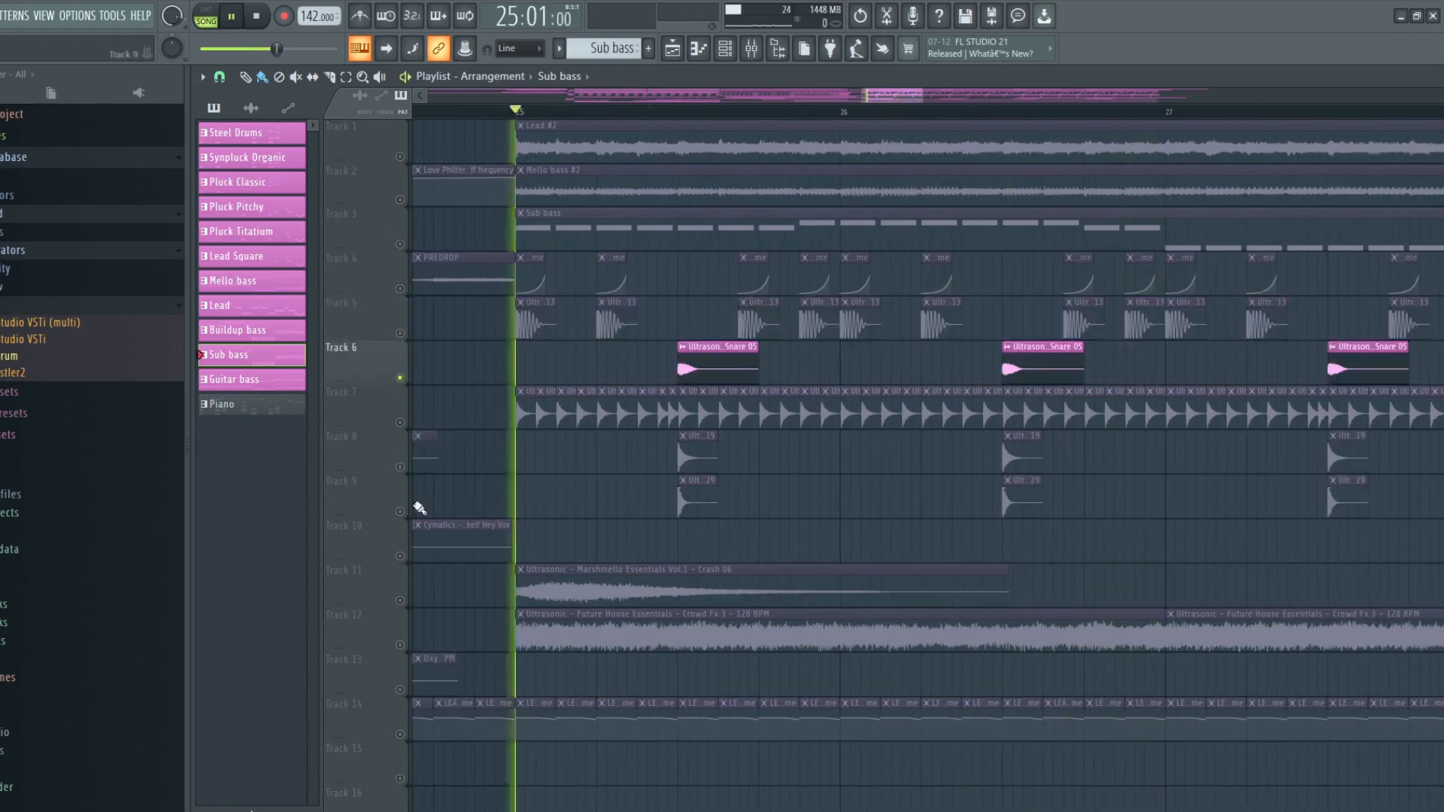
{"action": "left_click", "coordinate": [399, 467]}
{"action": "left_click", "coordinate": [399, 512]}
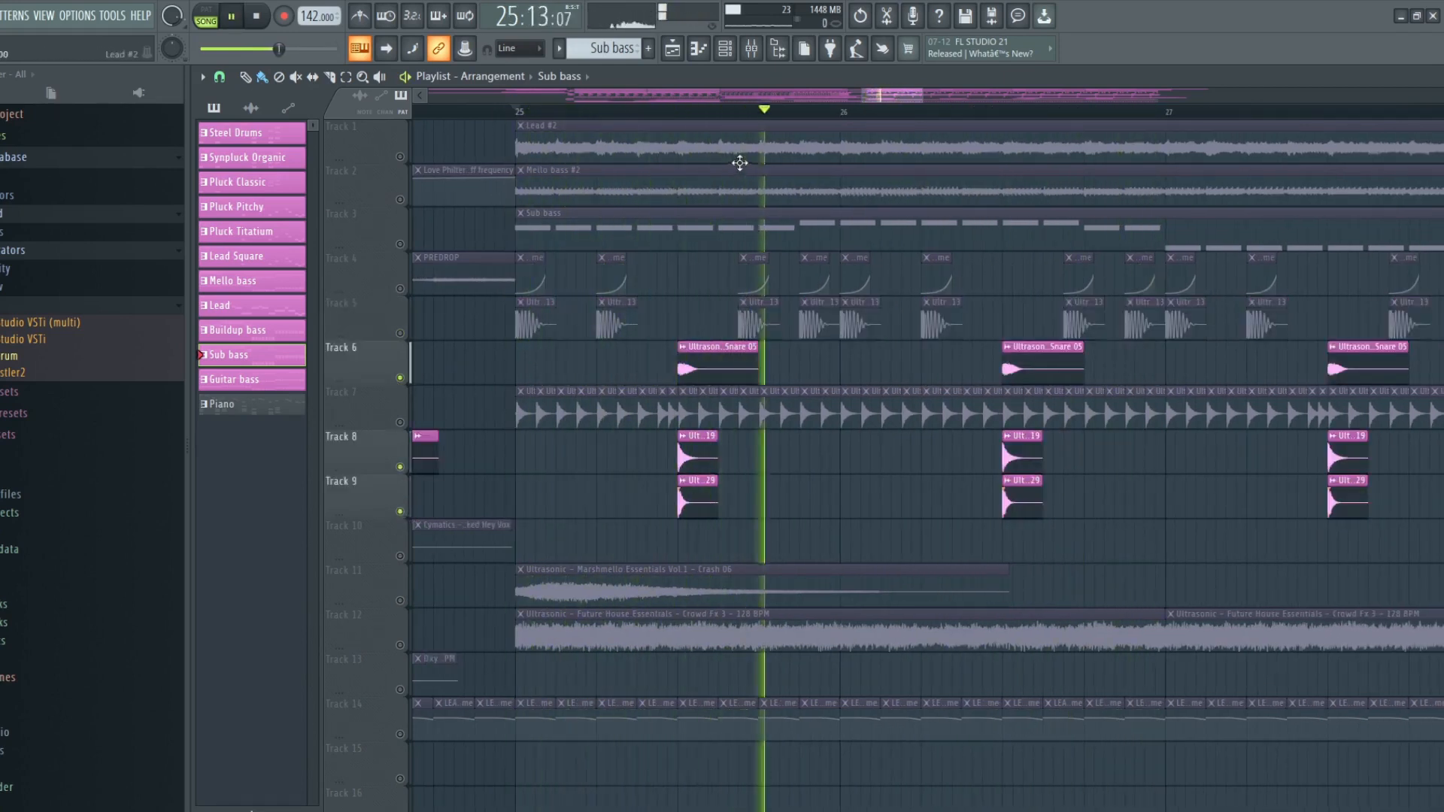
Step: Add the Track 5 kicks to the drop's snare layers and replay them from bar 25
{"action": "left_click", "coordinate": [399, 333]}
{"action": "key", "text": "space"}
{"action": "key", "text": "space"}
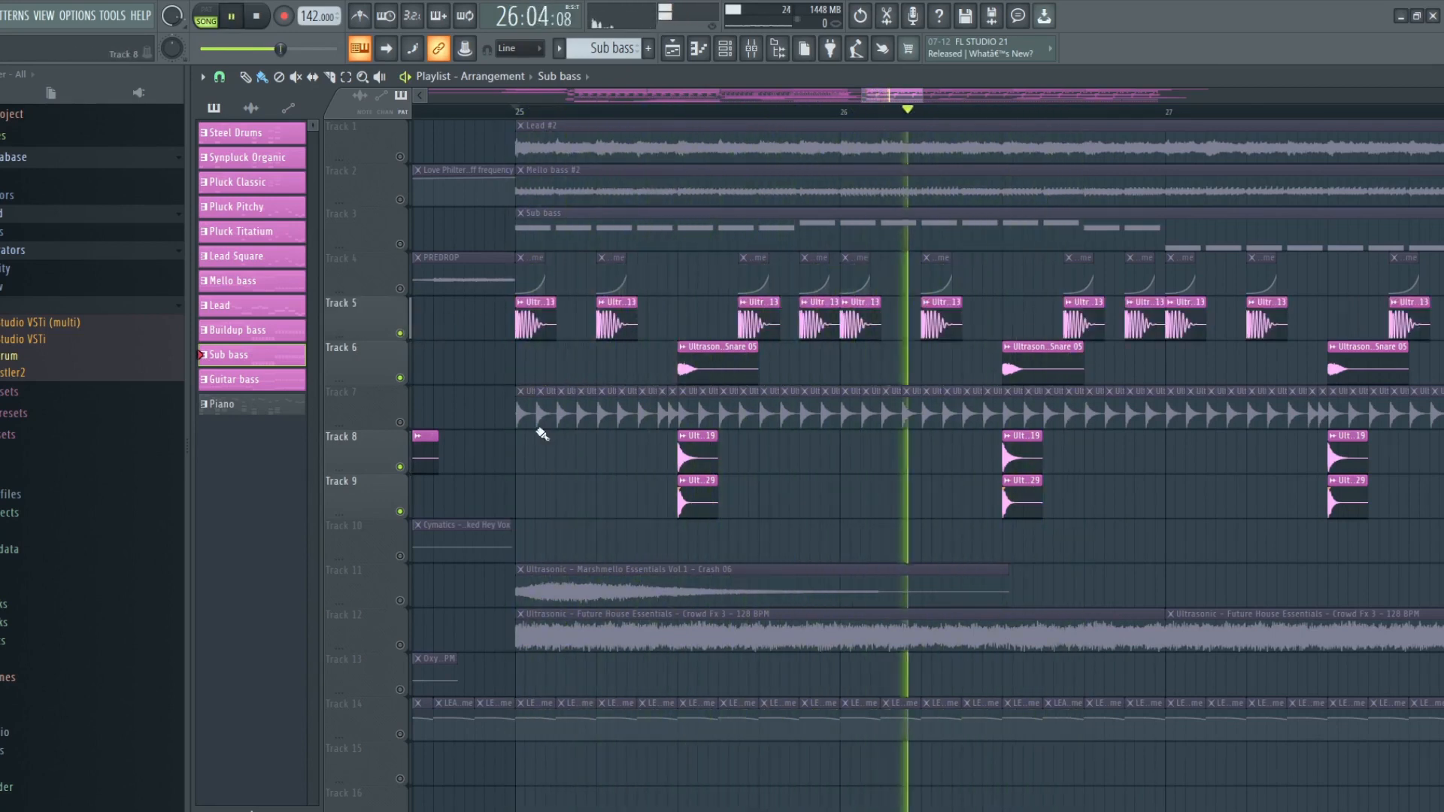
Step: Add Track 7 and the Track 11 crash to the drop drums, and play them from bar 25
{"action": "left_click", "coordinate": [400, 422]}
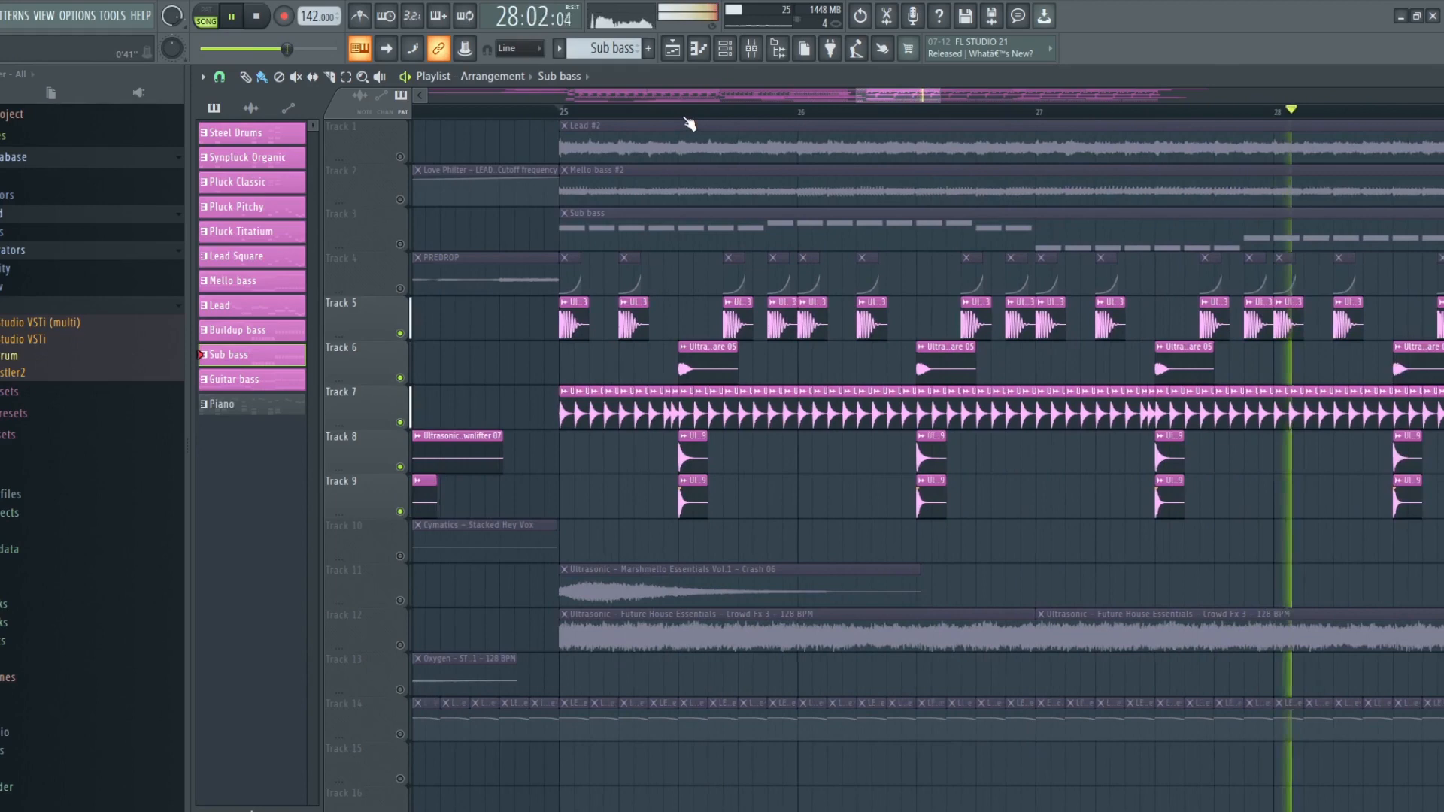
{"action": "key", "text": "space"}
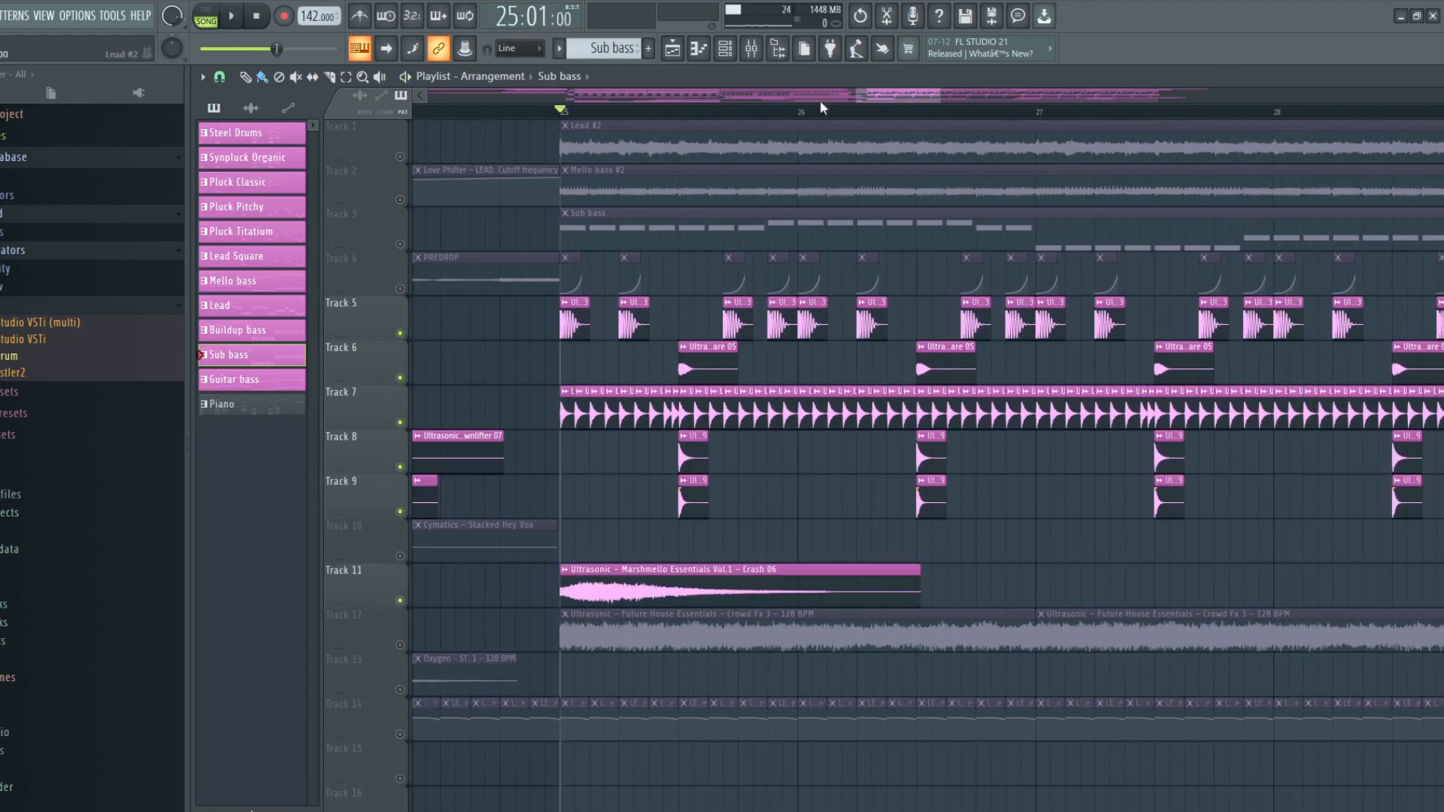
{"action": "scroll", "coordinate": [787, 118], "scroll_direction": "down", "scroll_amount": 4}
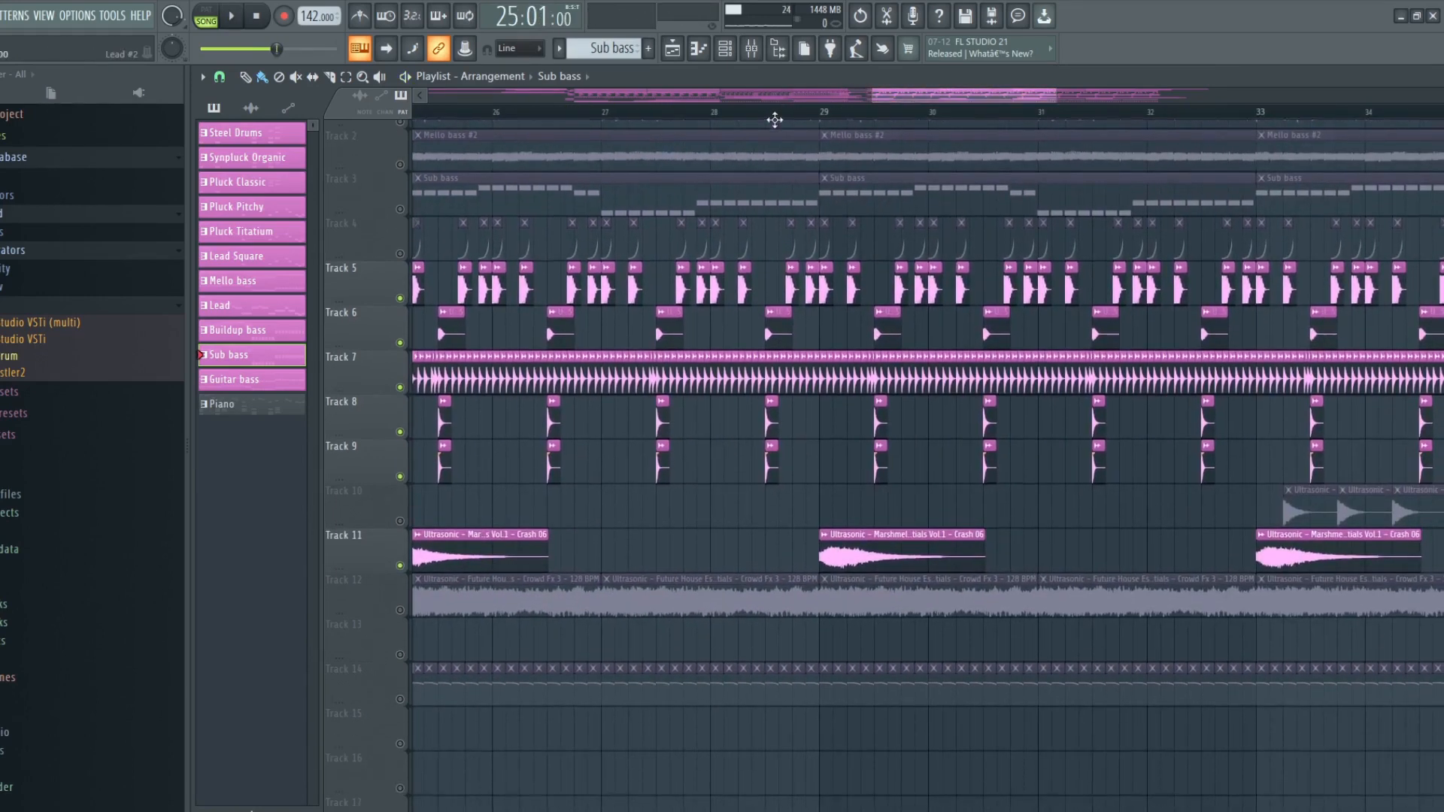
{"action": "scroll", "coordinate": [773, 525], "scroll_direction": "down", "scroll_amount": 2}
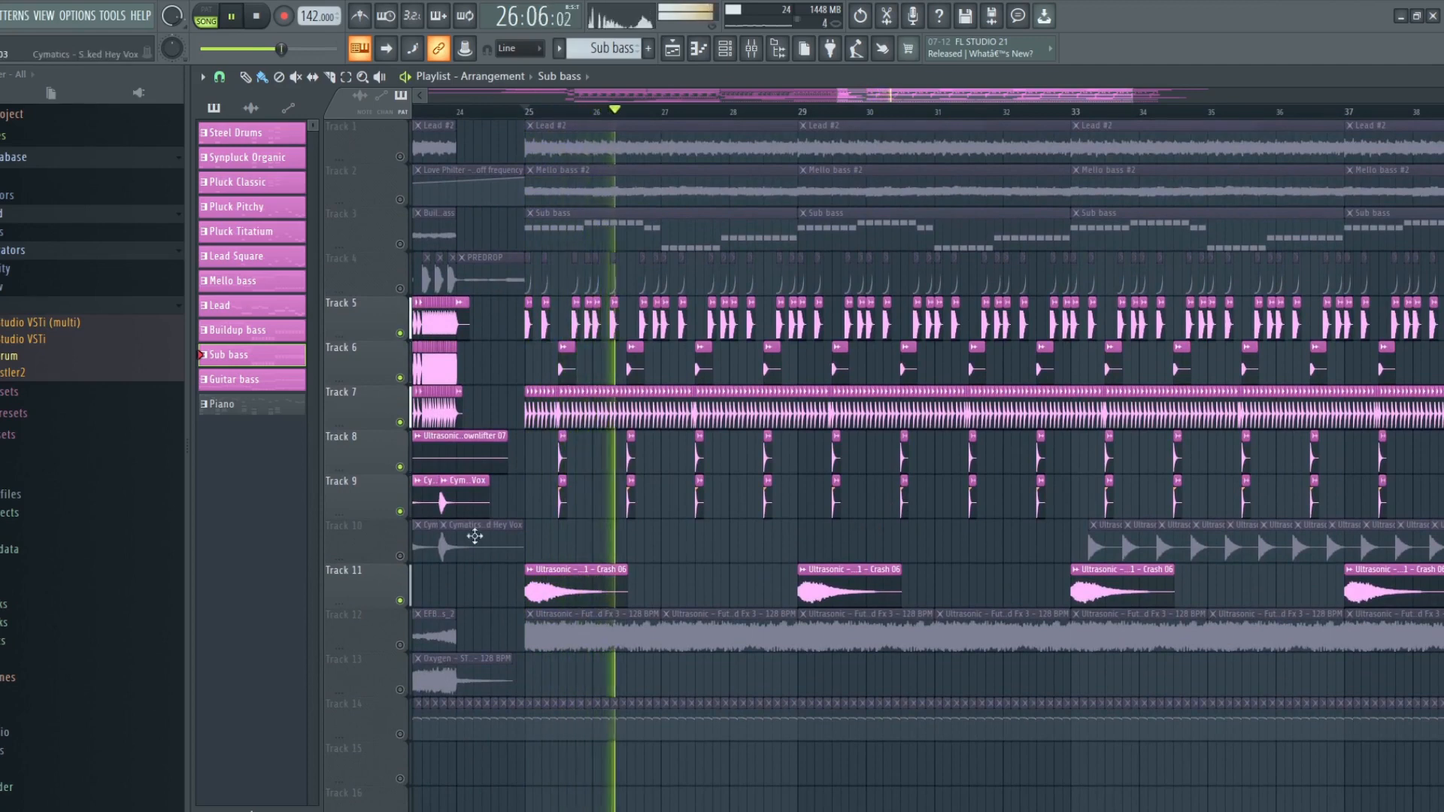
Step: Unmute Track 10 alongside the drop drums, and view its clips around bar 33
{"action": "left_click", "coordinate": [400, 556]}
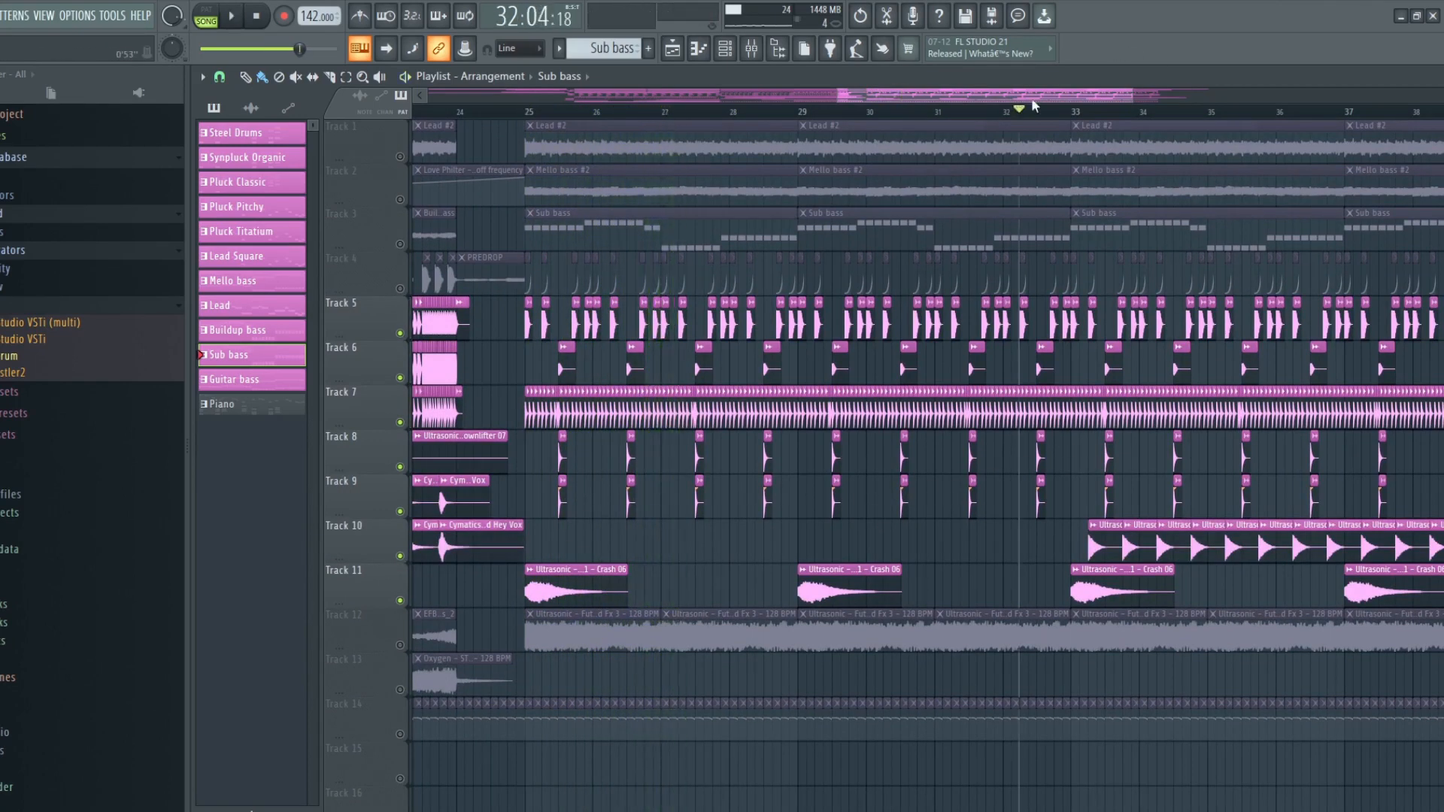
{"action": "scroll", "coordinate": [978, 113], "scroll_direction": "up", "scroll_amount": 2}
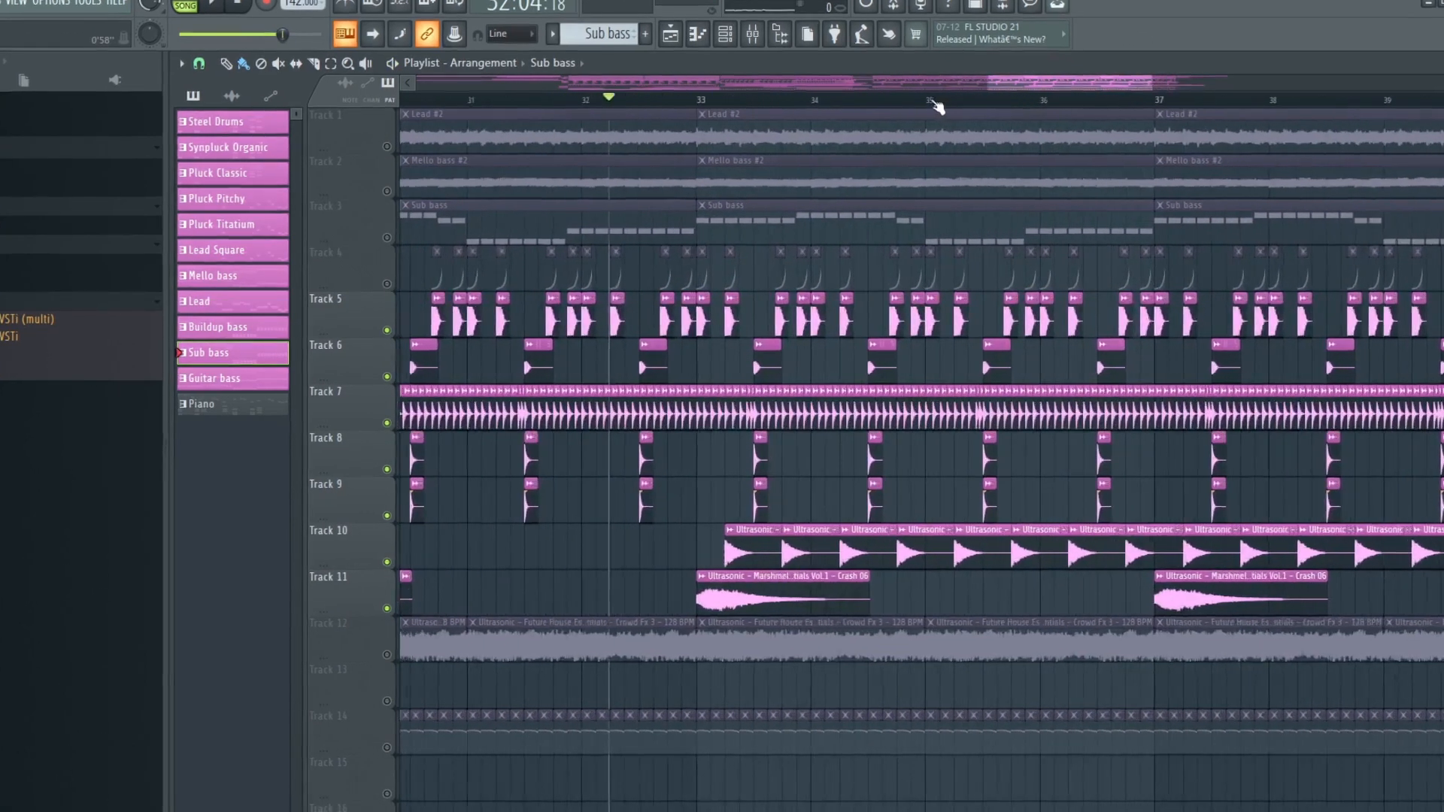
{"action": "scroll", "coordinate": [938, 108], "scroll_direction": "up", "scroll_amount": 3}
{"action": "scroll", "coordinate": [938, 107], "scroll_direction": "down", "scroll_amount": 2}
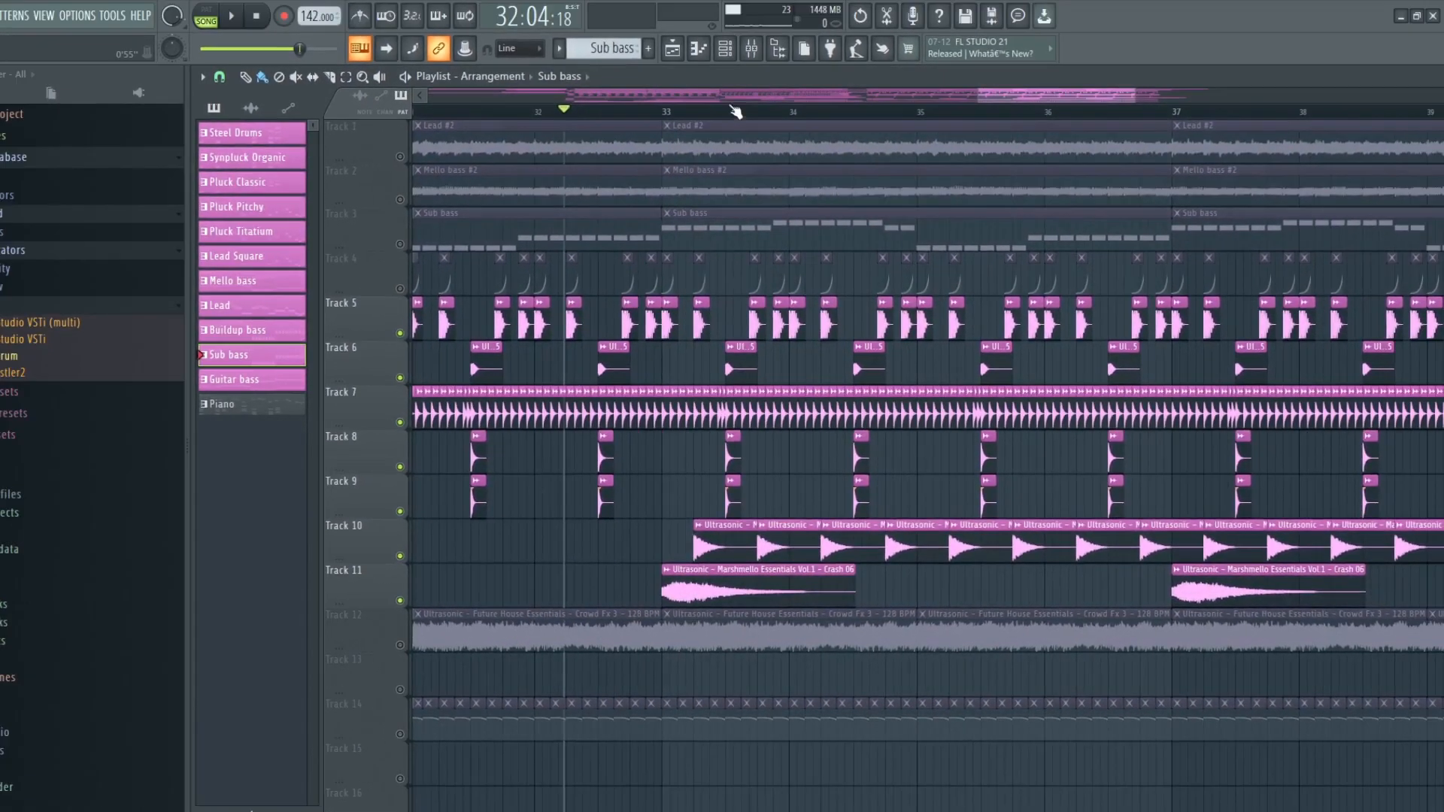
Step: Play the drop drums together with the Track 10 open hi-hats from just before bar 33
{"action": "scroll", "coordinate": [735, 102], "scroll_direction": "up", "scroll_amount": 3}
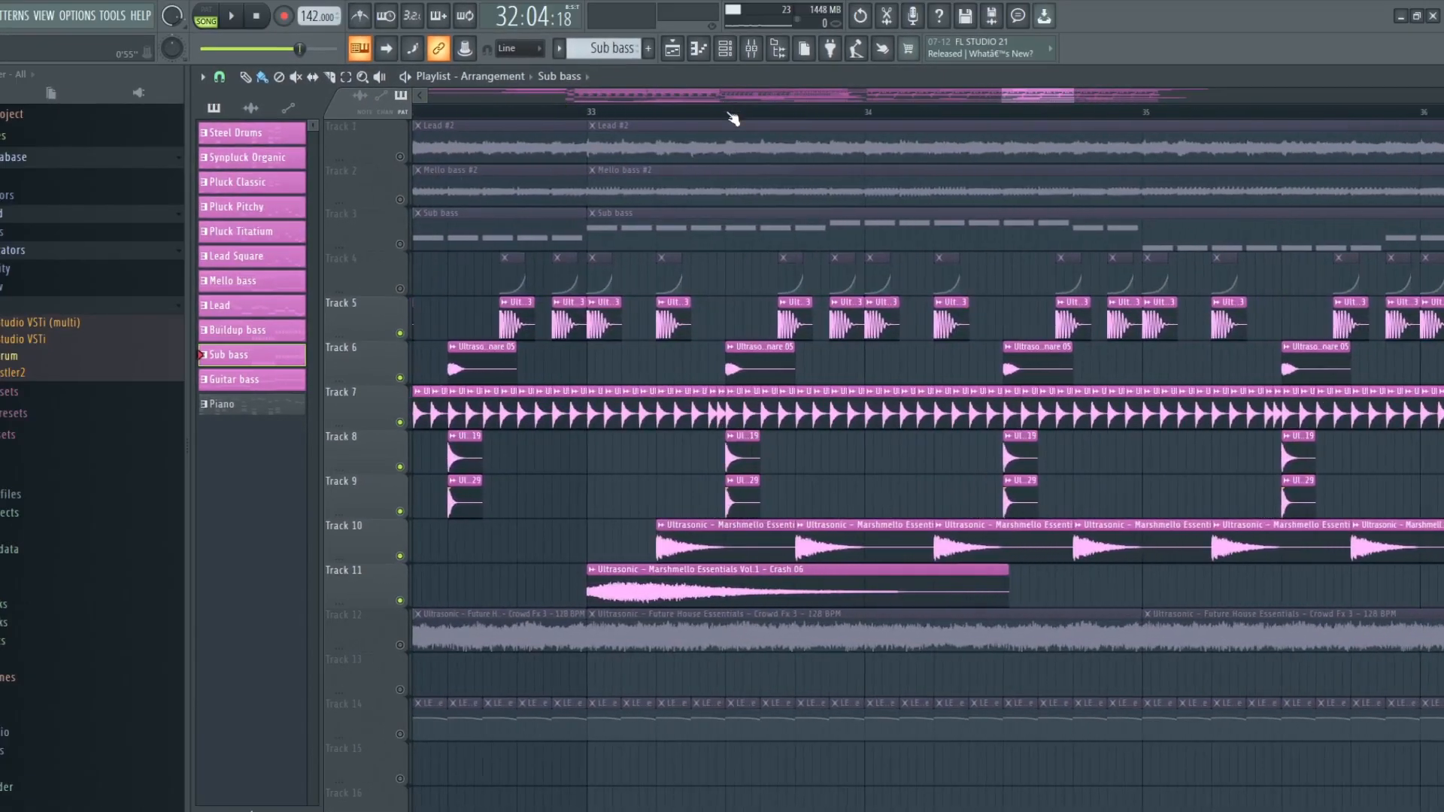
{"action": "scroll", "coordinate": [734, 118], "scroll_direction": "down", "scroll_amount": 3}
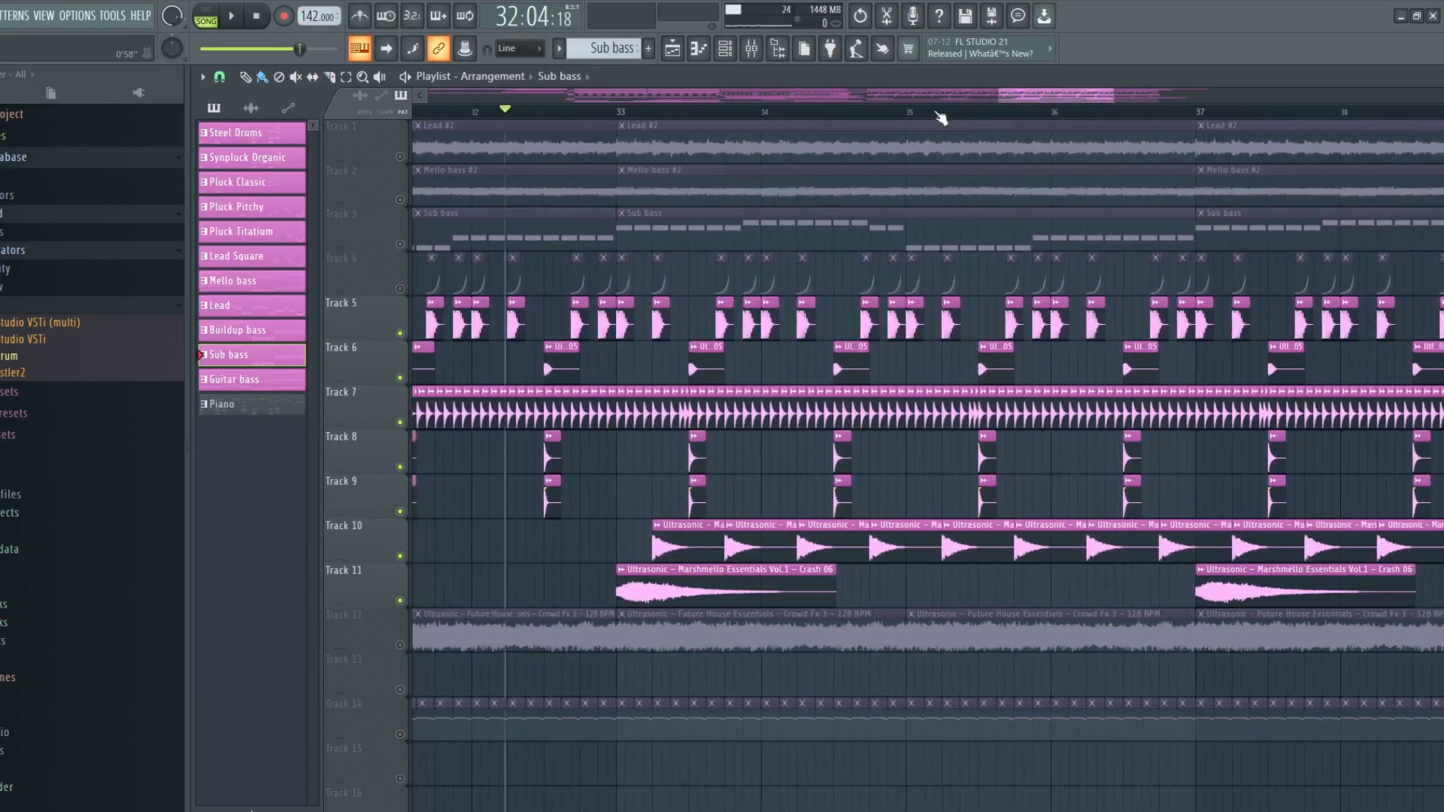
{"action": "scroll", "coordinate": [944, 117], "scroll_direction": "up", "scroll_amount": 3}
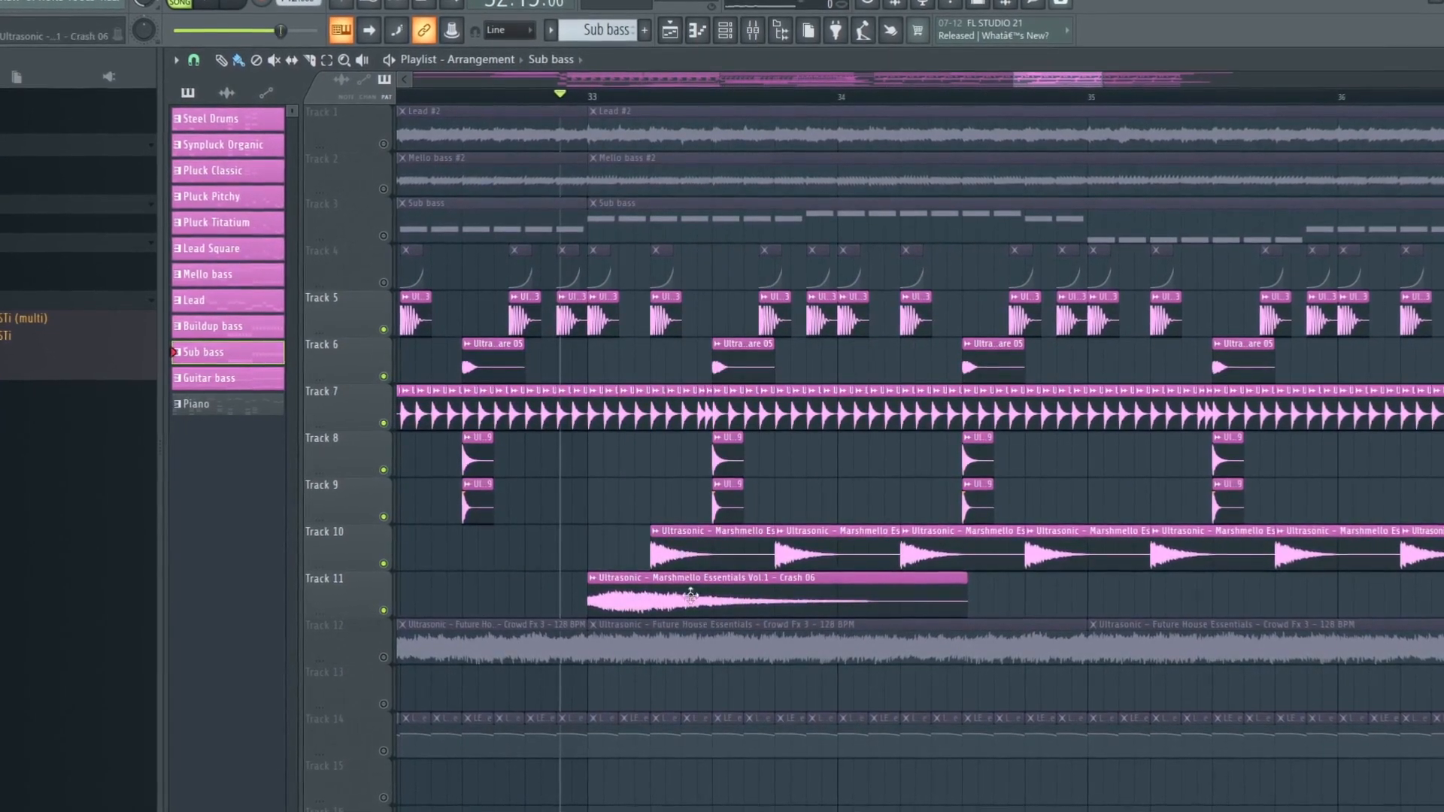
{"action": "left_click", "coordinate": [485, 97]}
{"action": "key", "text": "space"}
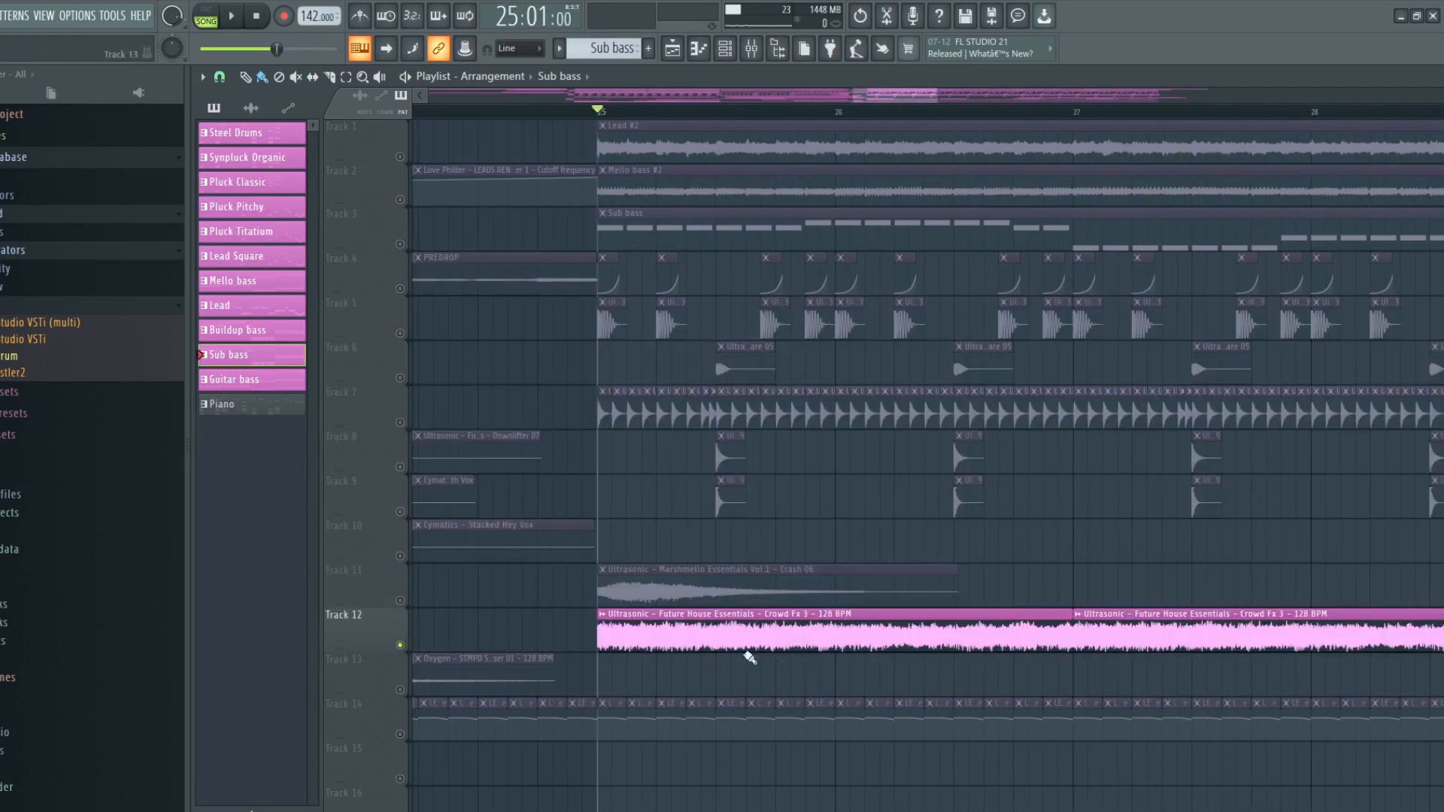
Step: Audition the Track 12 crowd effect sample, and play its track with the Track 5 kicks from bar 25
{"action": "double_click", "coordinate": [693, 639]}
{"action": "left_click", "coordinate": [667, 172]}
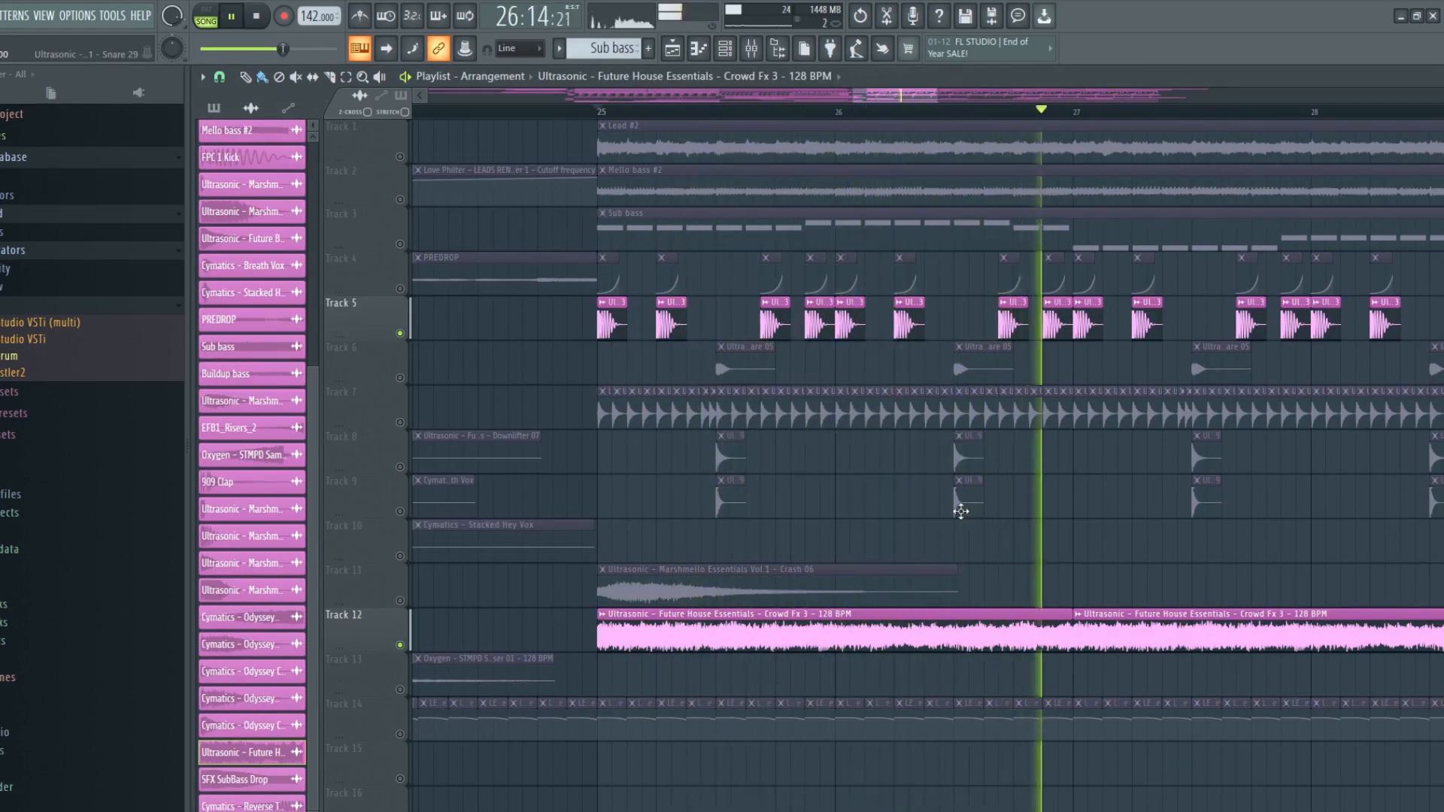
Step: Play the full arrangement with all tracks from bar 1, following the playback through each section to the end past bar 41
{"action": "key", "text": "space"}
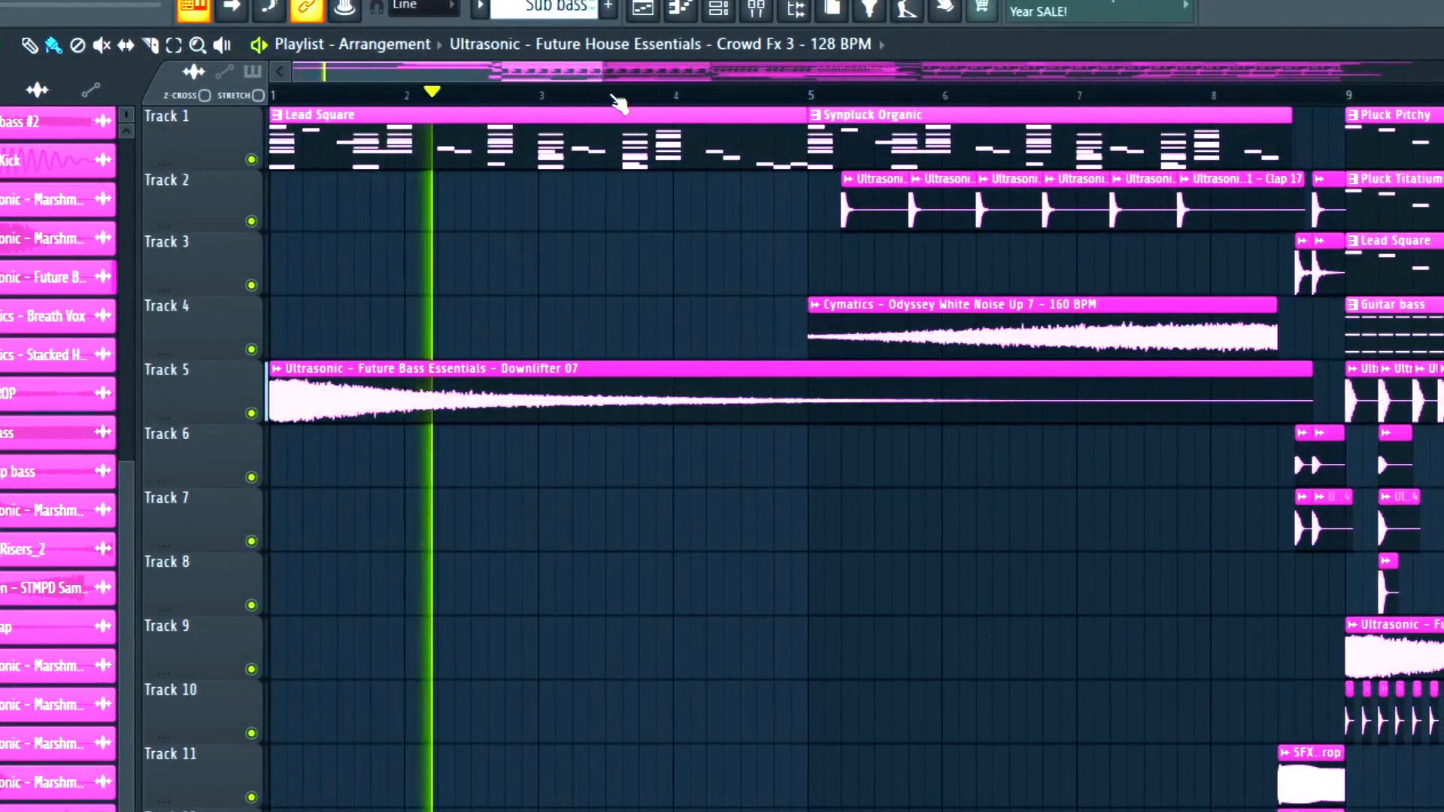
{"action": "scroll", "coordinate": [618, 104], "scroll_direction": "up", "scroll_amount": 4}
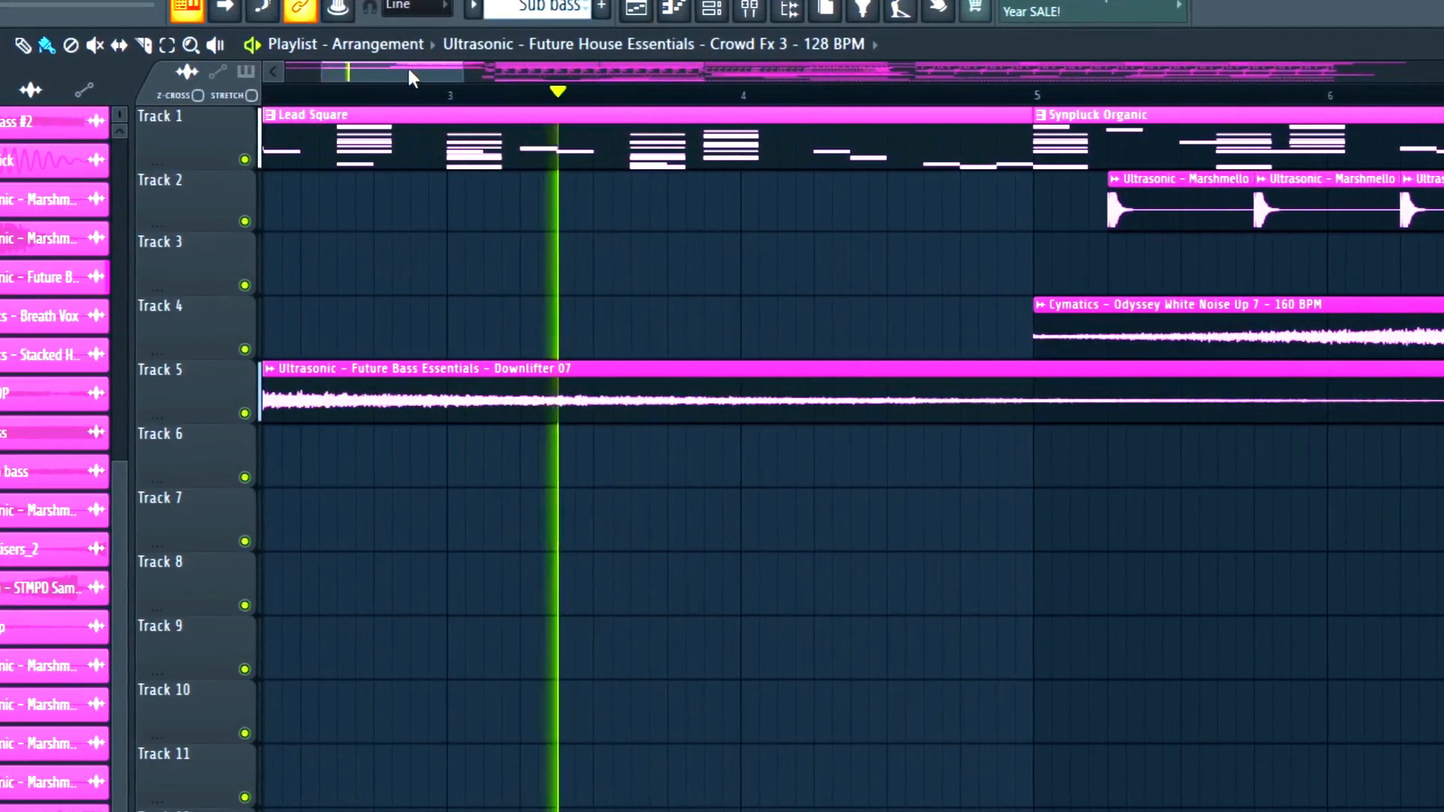
{"action": "left_click_drag", "start_coordinate": [401, 69], "coordinate": [543, 81]}
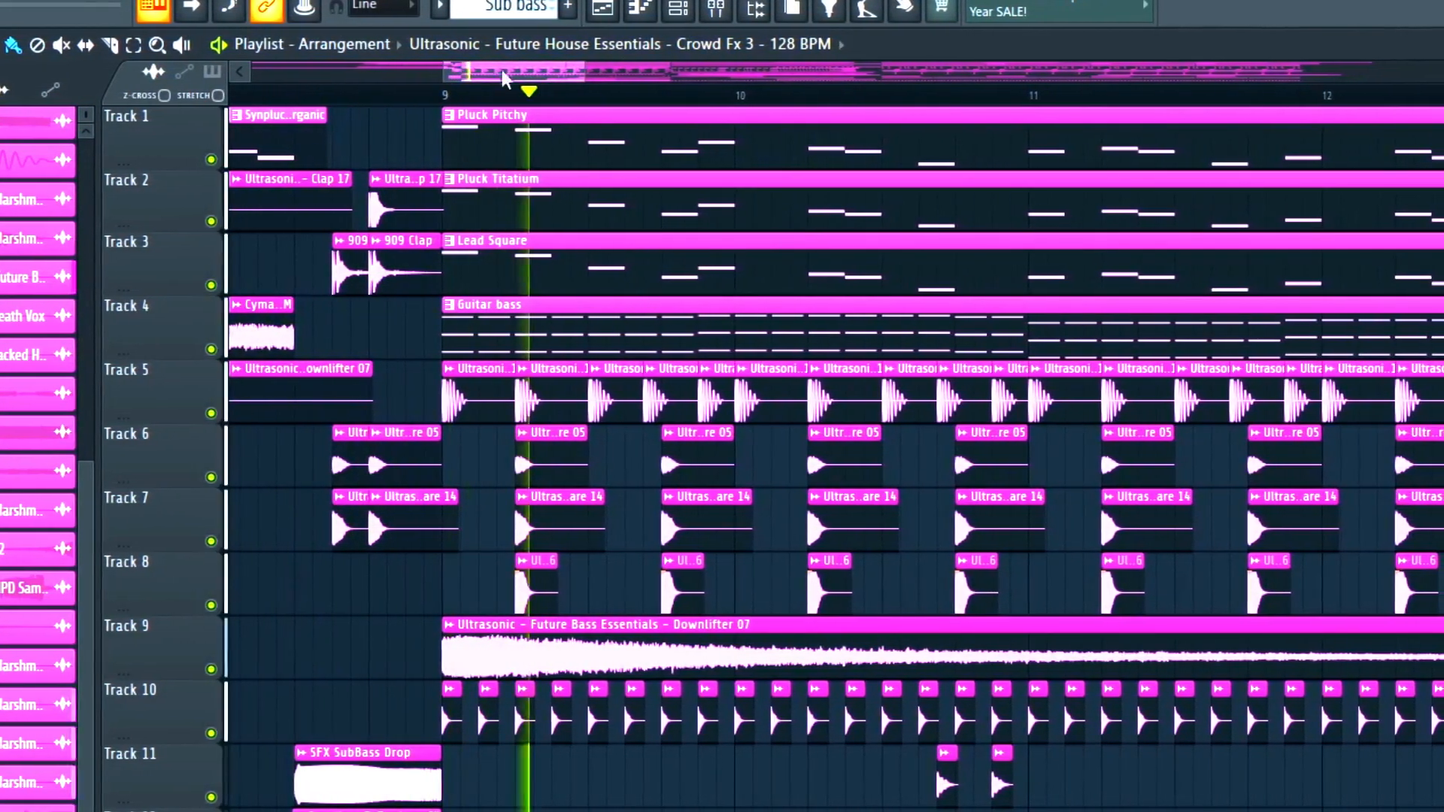
{"action": "mouse_move", "coordinate": [490, 69]}
{"action": "left_mouse_down"}
{"action": "mouse_move", "coordinate": [592, 77]}
{"action": "mouse_move", "coordinate": [605, 66]}
{"action": "mouse_move", "coordinate": [588, 66]}
{"action": "mouse_move", "coordinate": [674, 71]}
{"action": "mouse_move", "coordinate": [715, 52]}
{"action": "mouse_move", "coordinate": [716, 70]}
{"action": "mouse_move", "coordinate": [798, 59]}
{"action": "mouse_move", "coordinate": [901, 74]}
{"action": "mouse_move", "coordinate": [1062, 30]}
{"action": "mouse_move", "coordinate": [1115, 33]}
{"action": "left_mouse_up"}
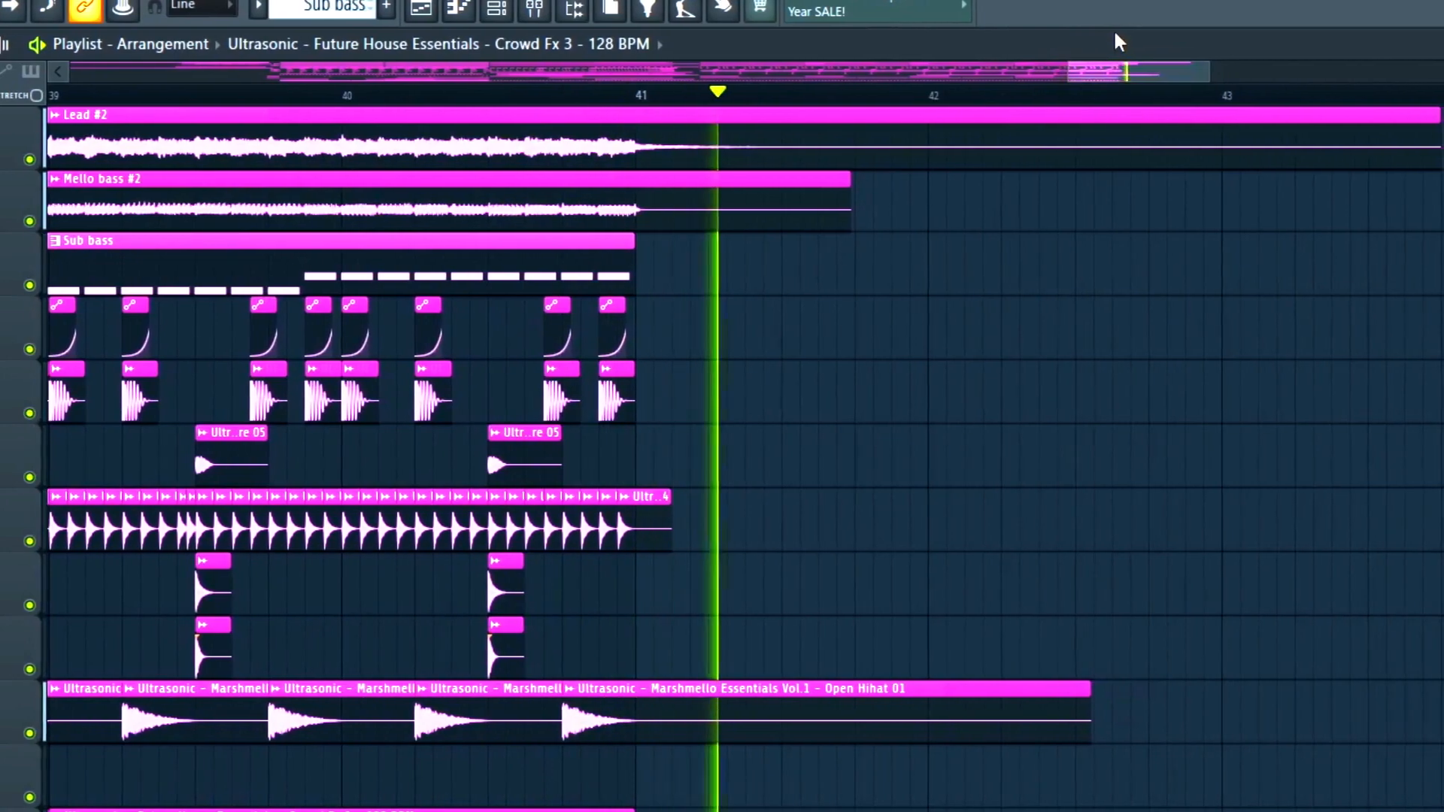